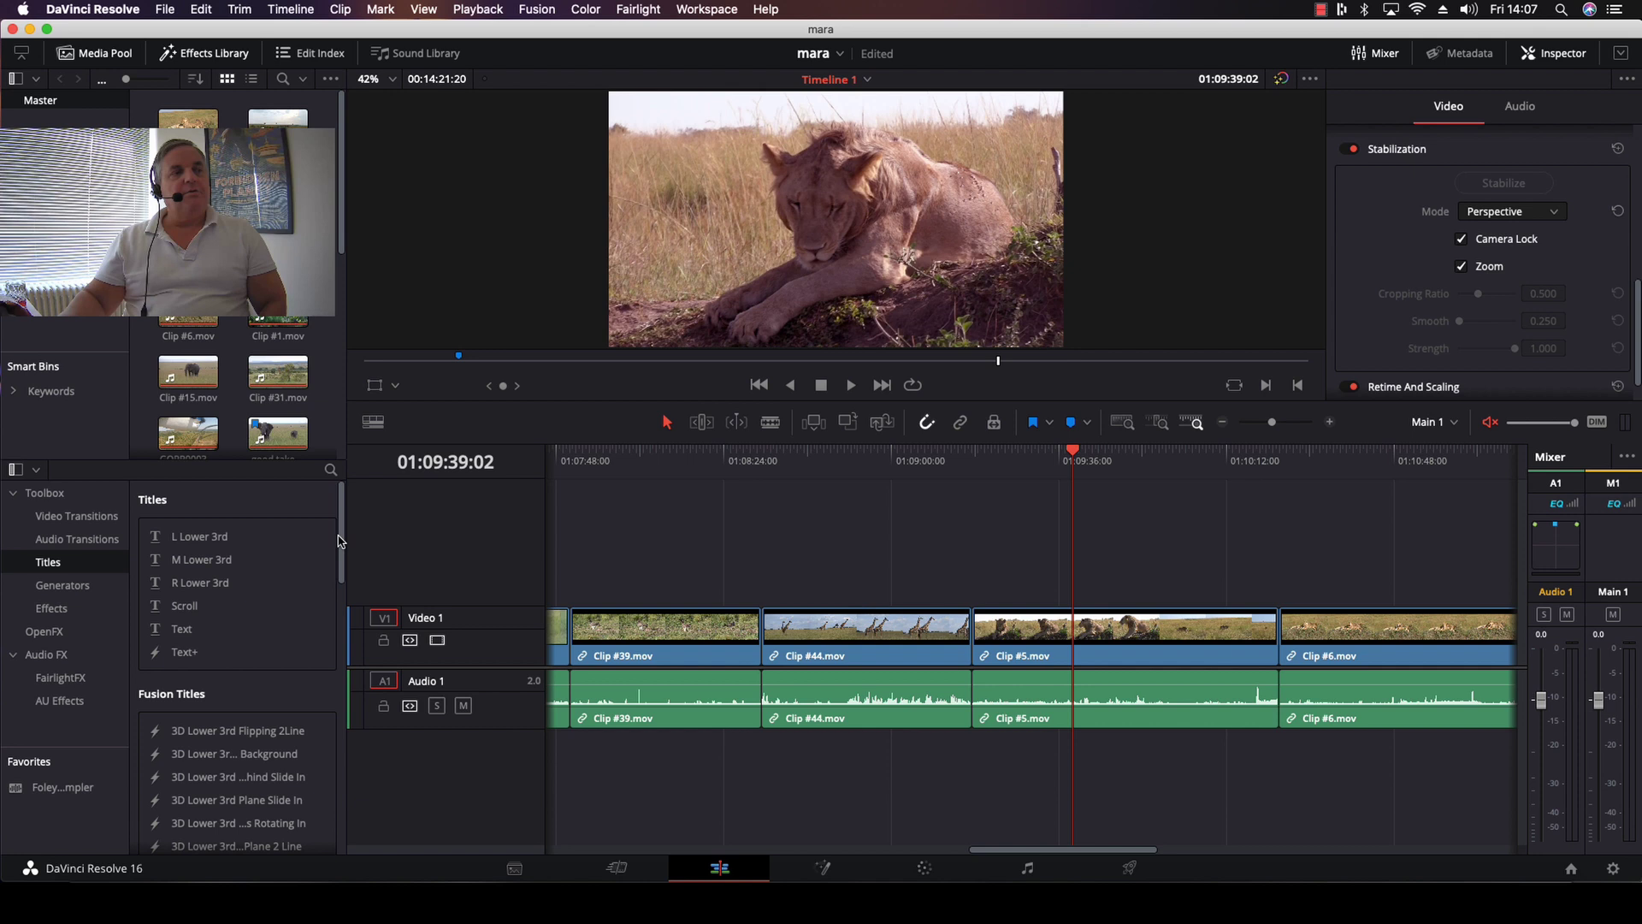
Step: Place the plain Text title from Titles on Video 2 above Clip #5
scroll(339, 540, down, 5)
scroll(339, 540, up, 5)
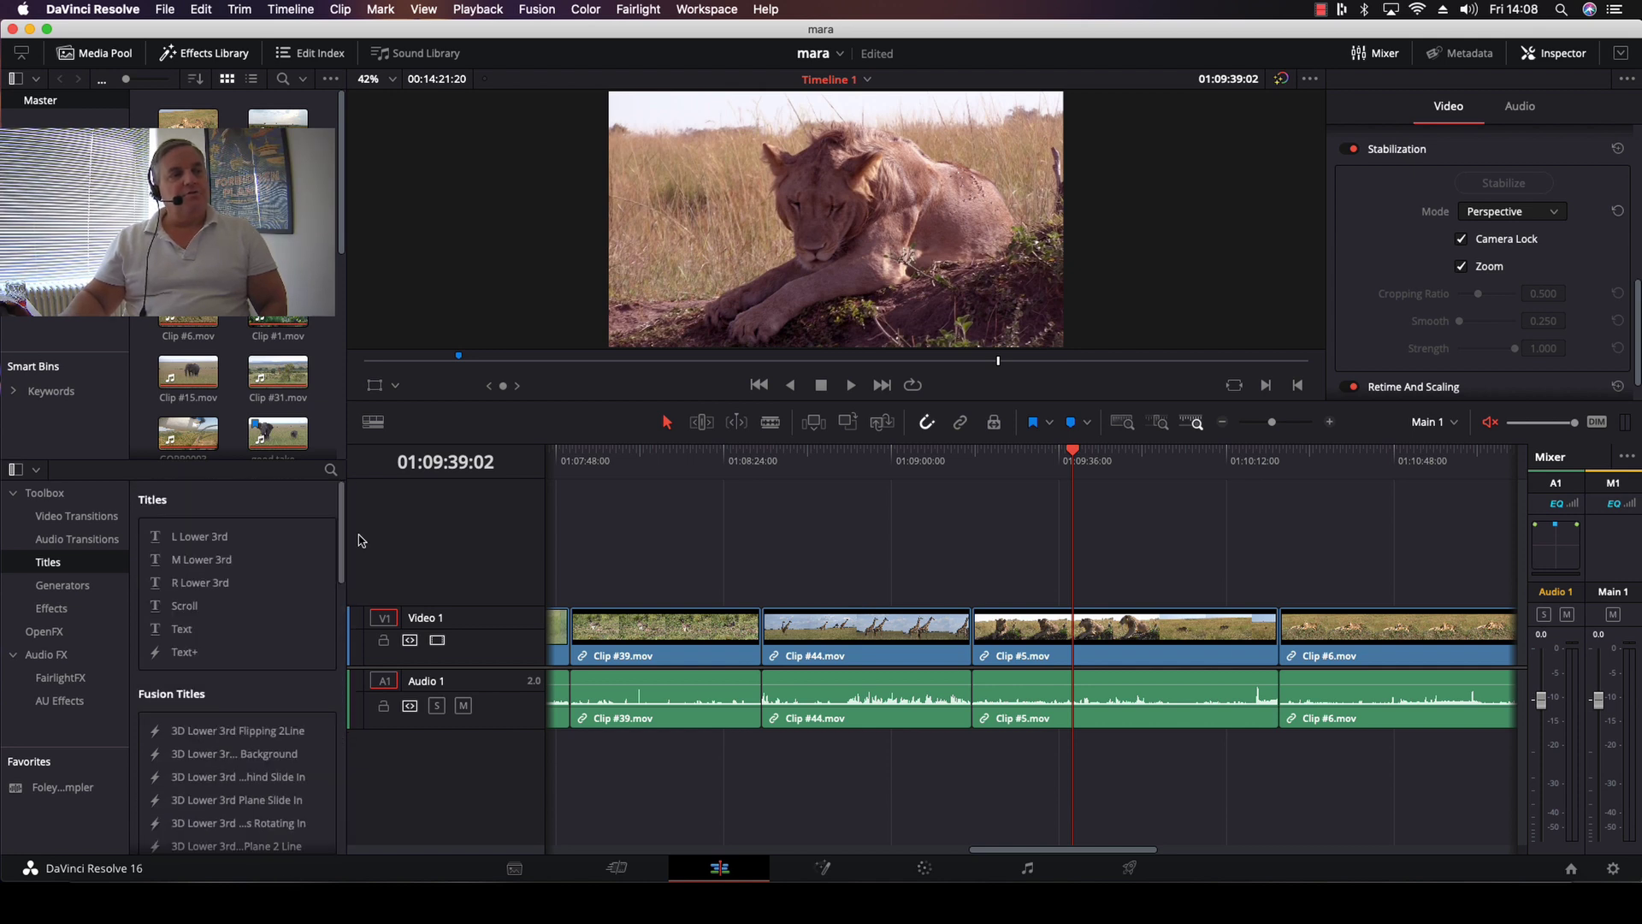
scroll(359, 541, down, 5)
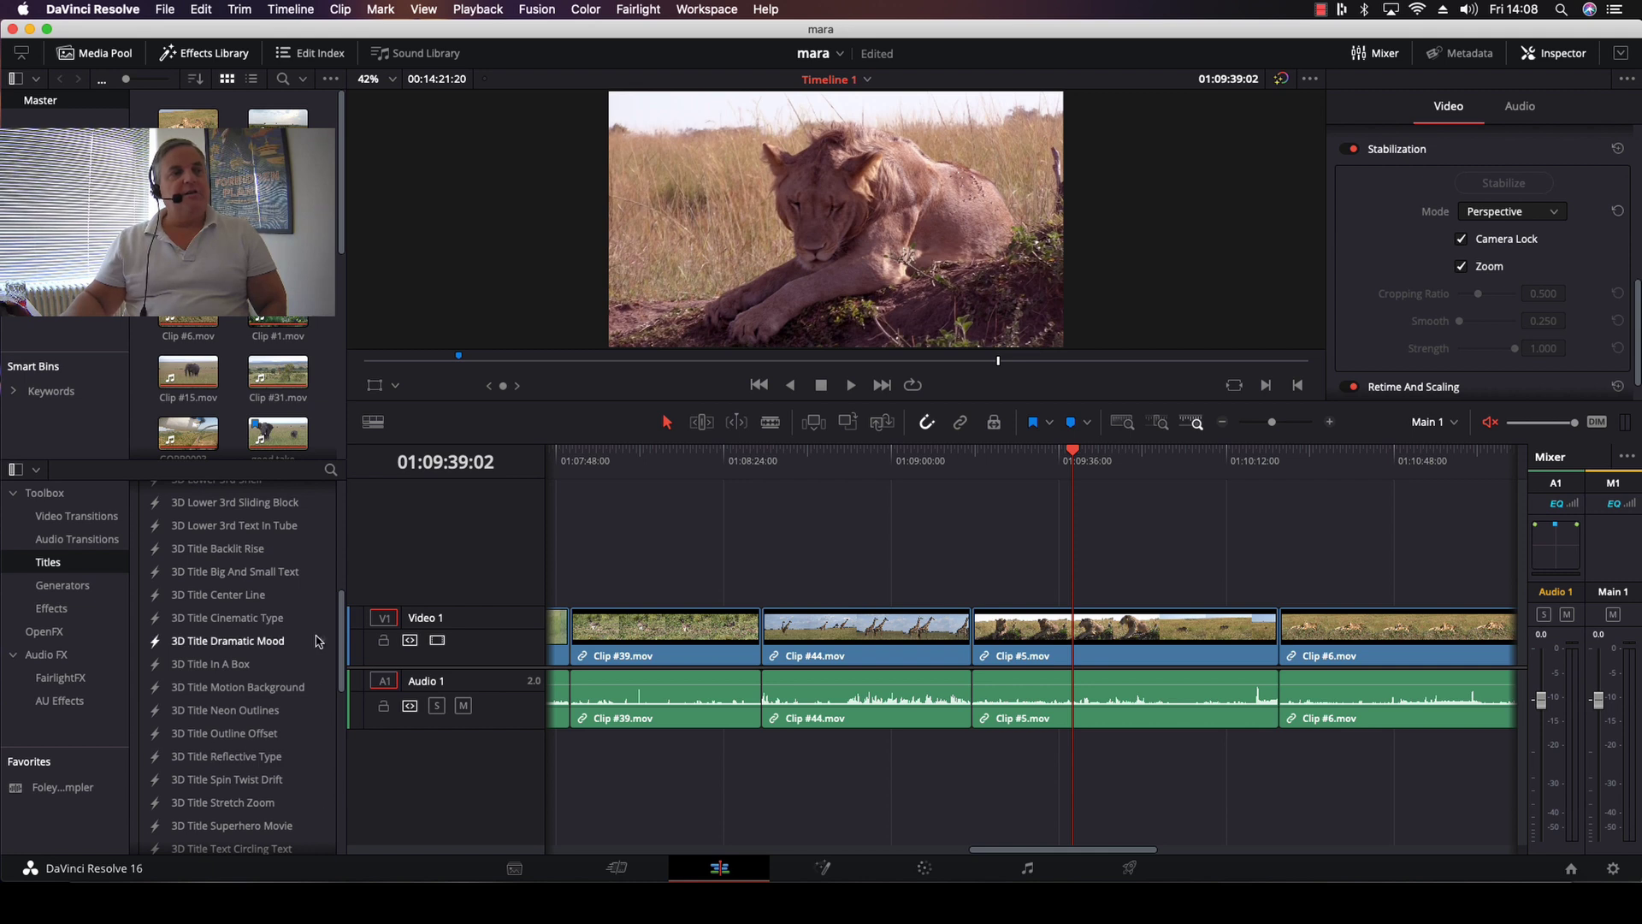
drag(339, 637, 384, 508)
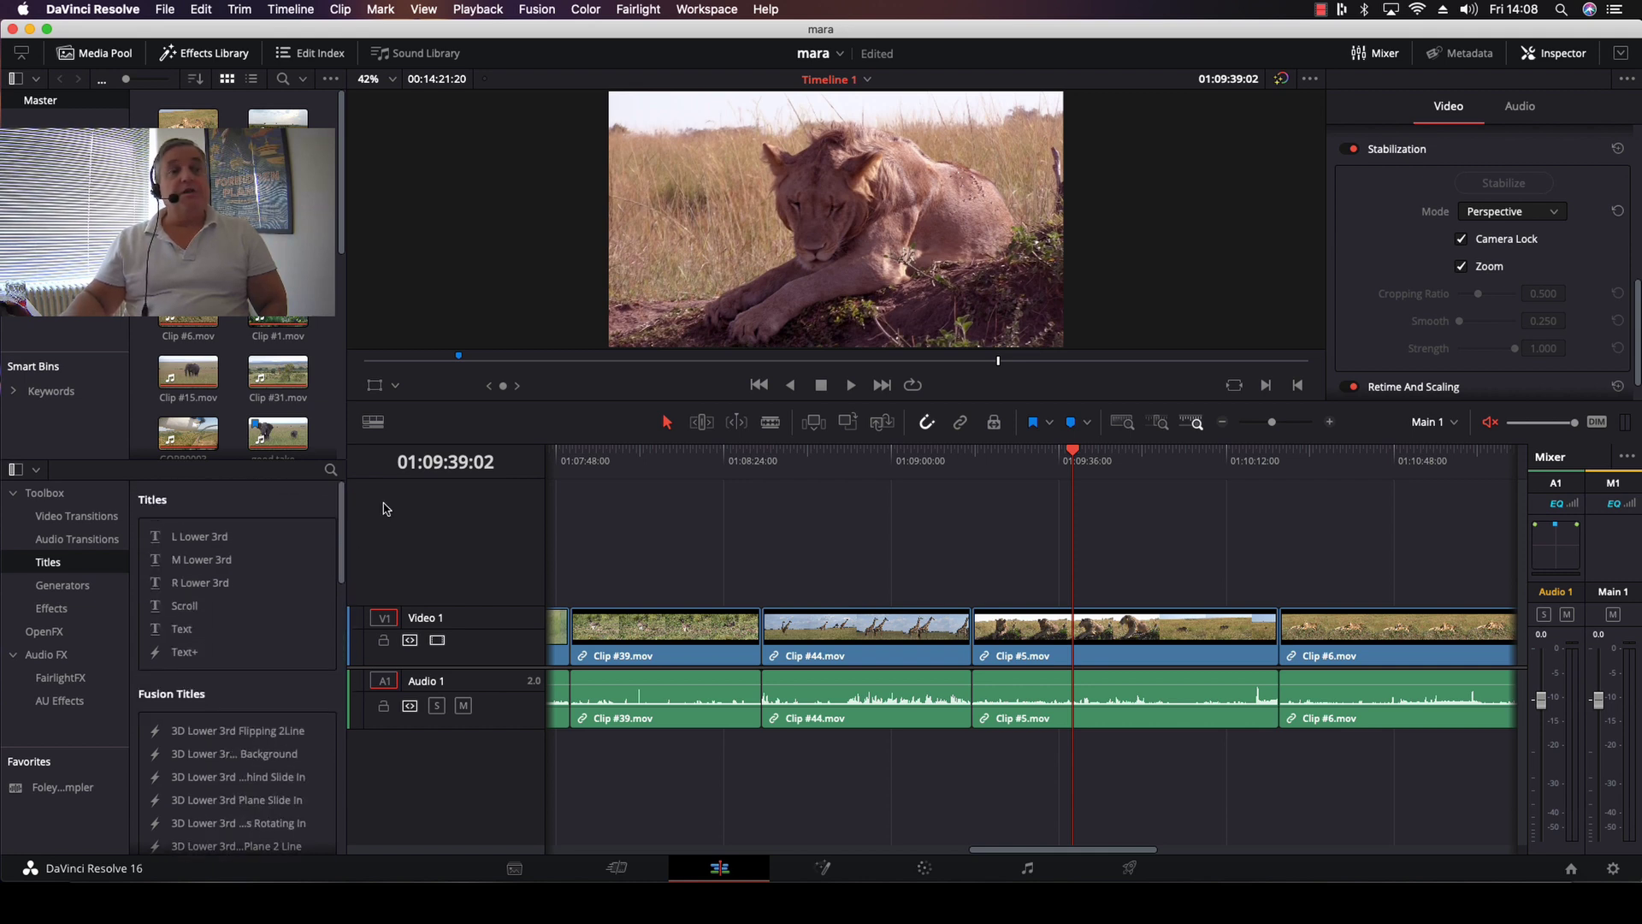
click(177, 633)
drag(177, 632, 941, 522)
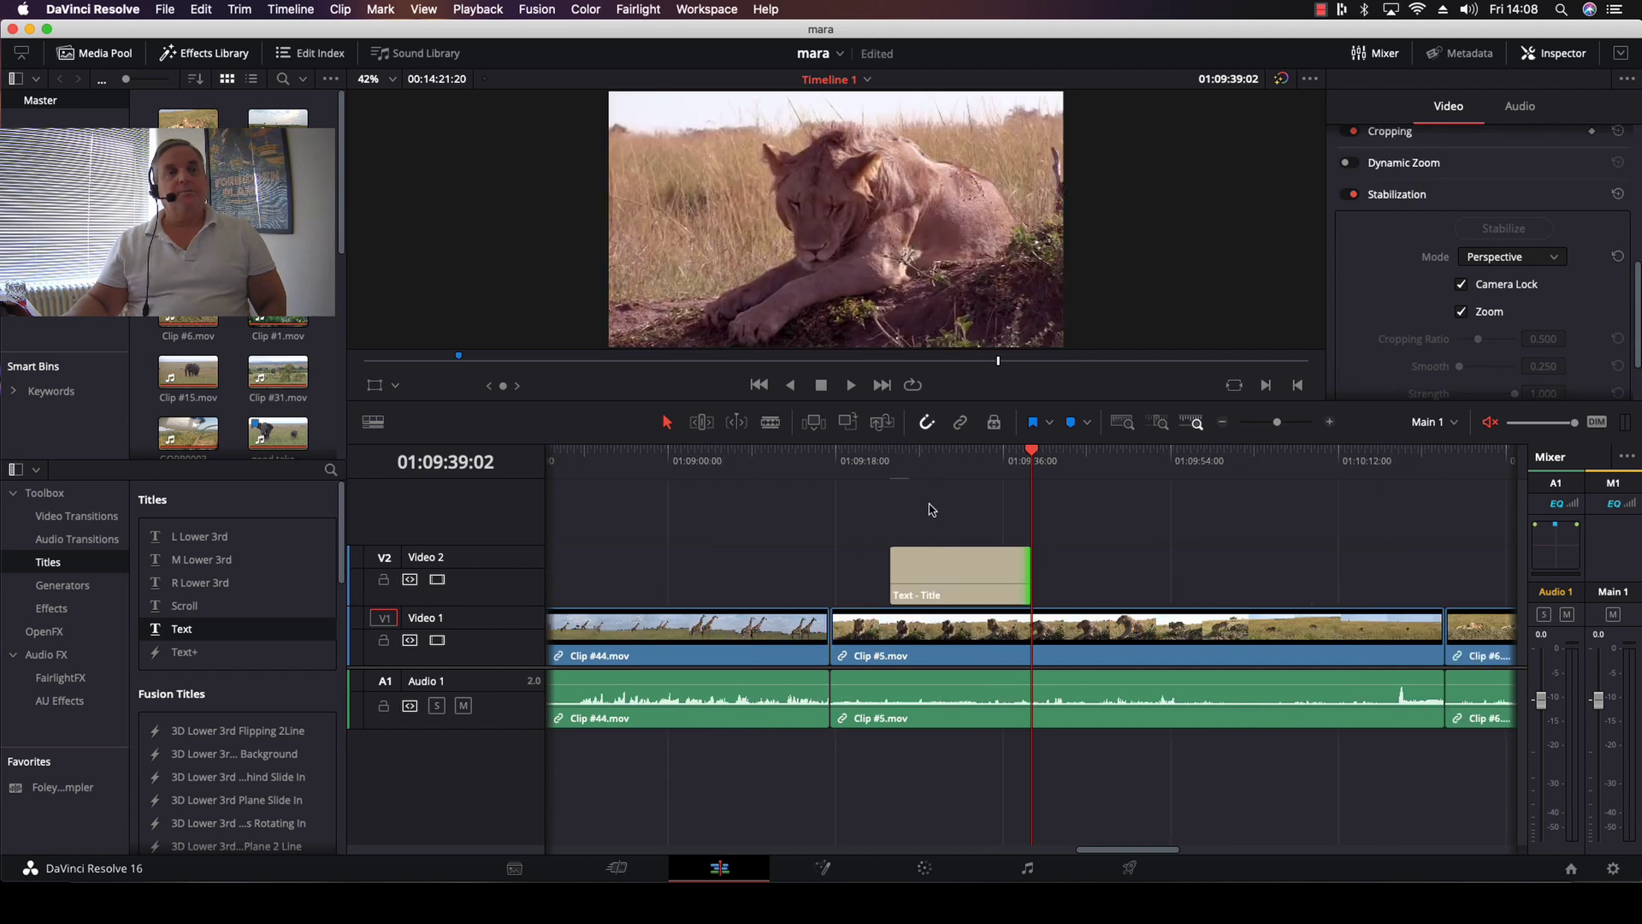
Step: Select the title clip and move its 'Title' text to the lower-left of the frame
click(937, 569)
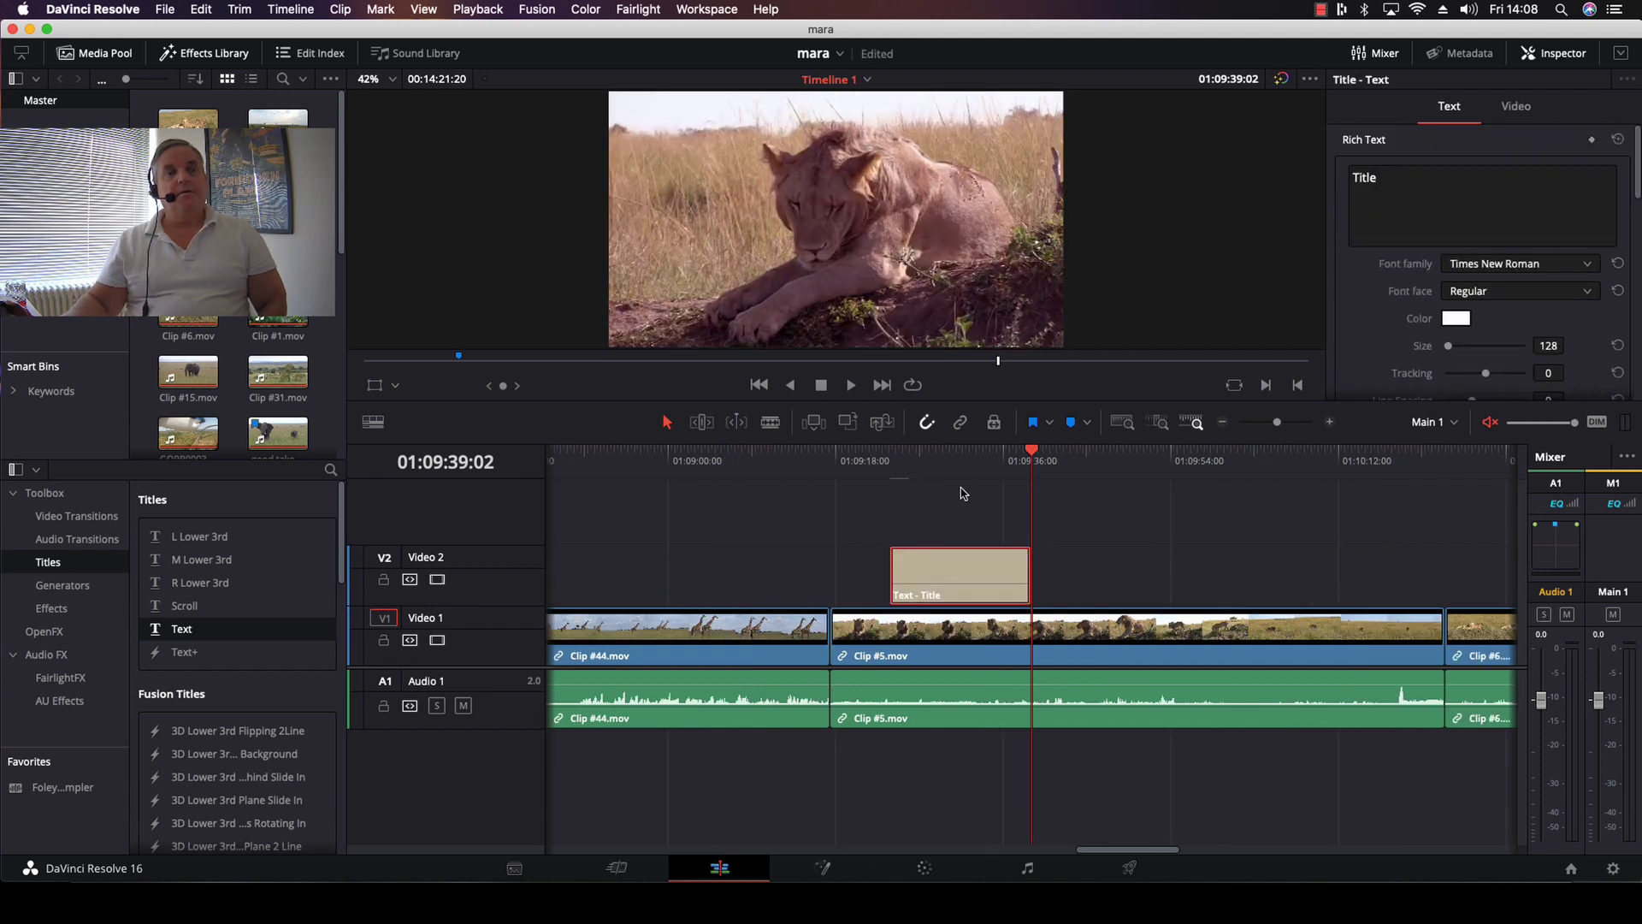
click(928, 466)
click(864, 226)
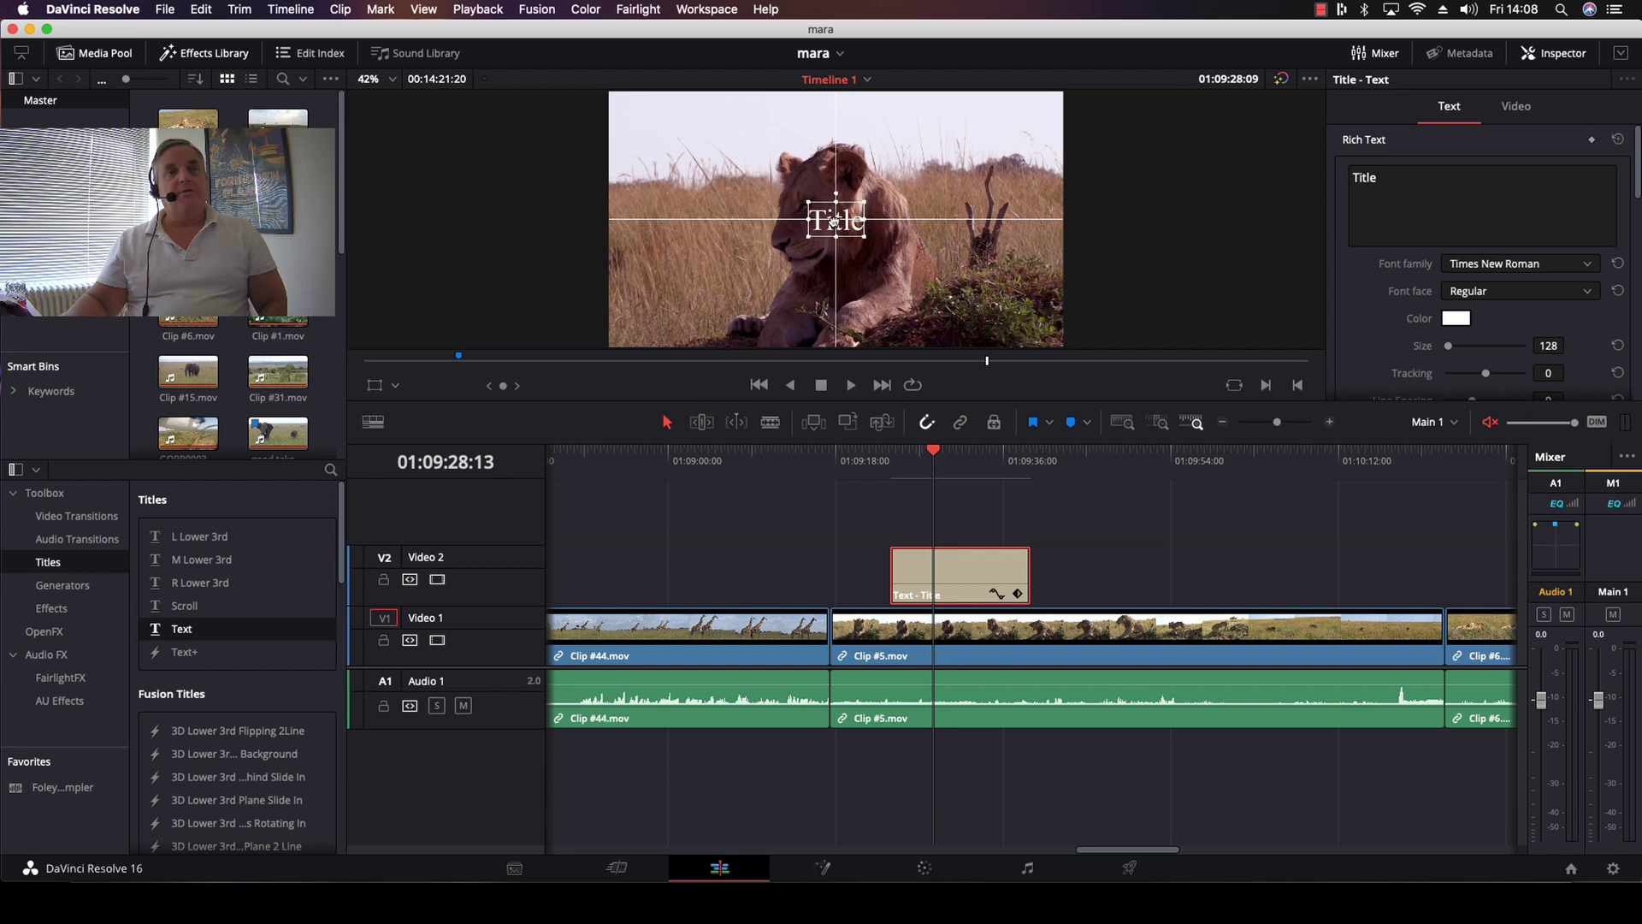
drag(863, 226, 697, 296)
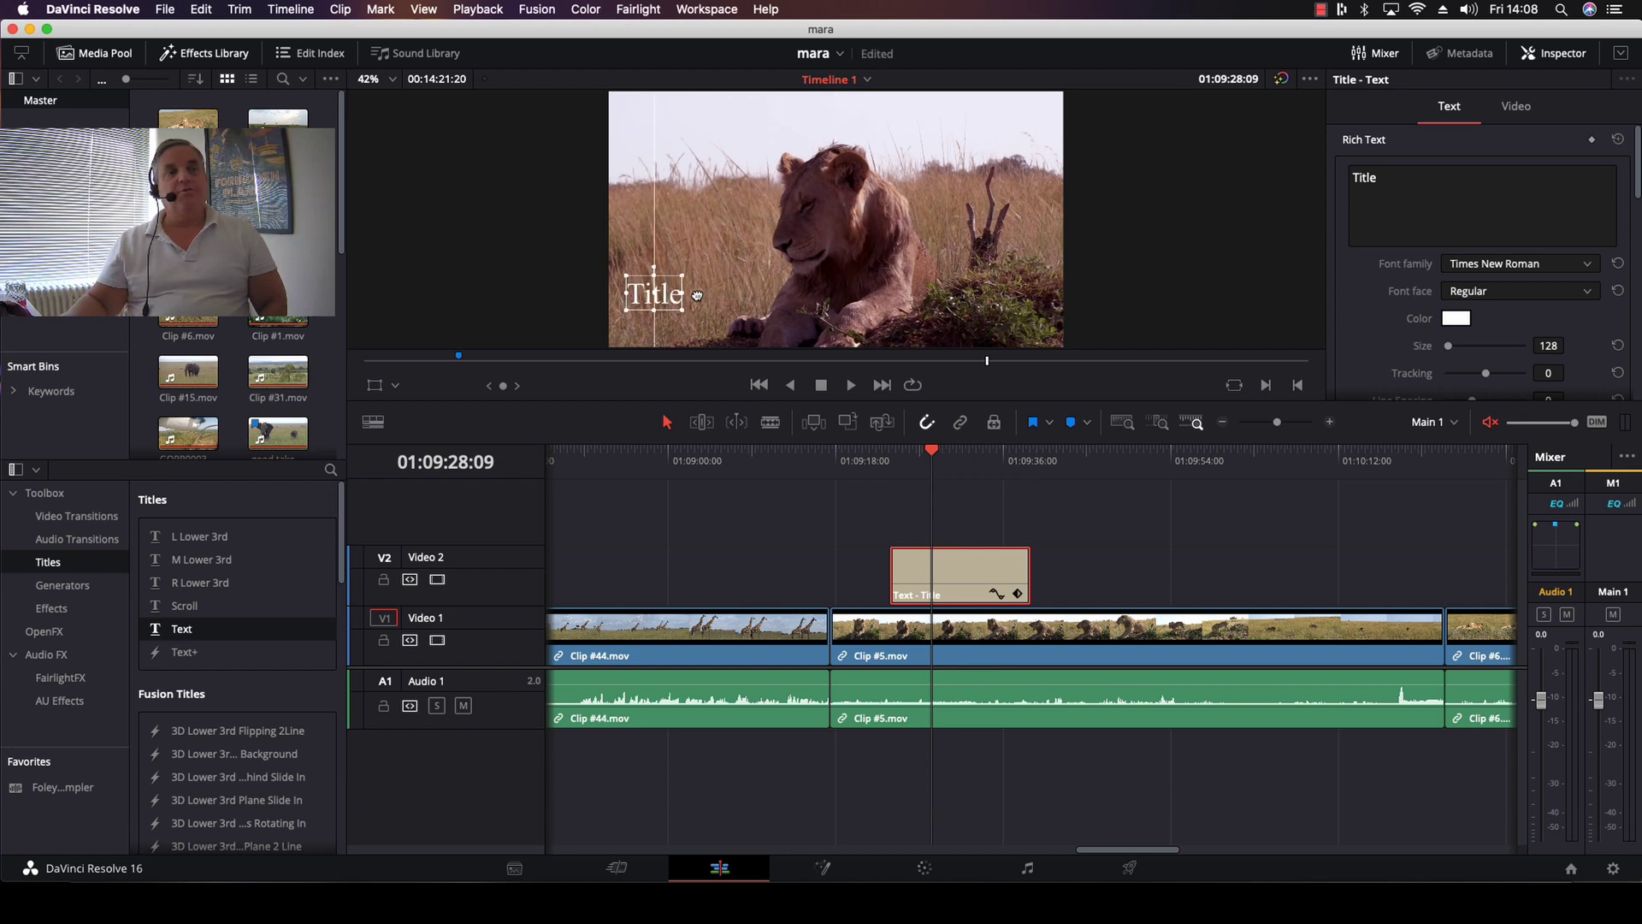
click(1404, 170)
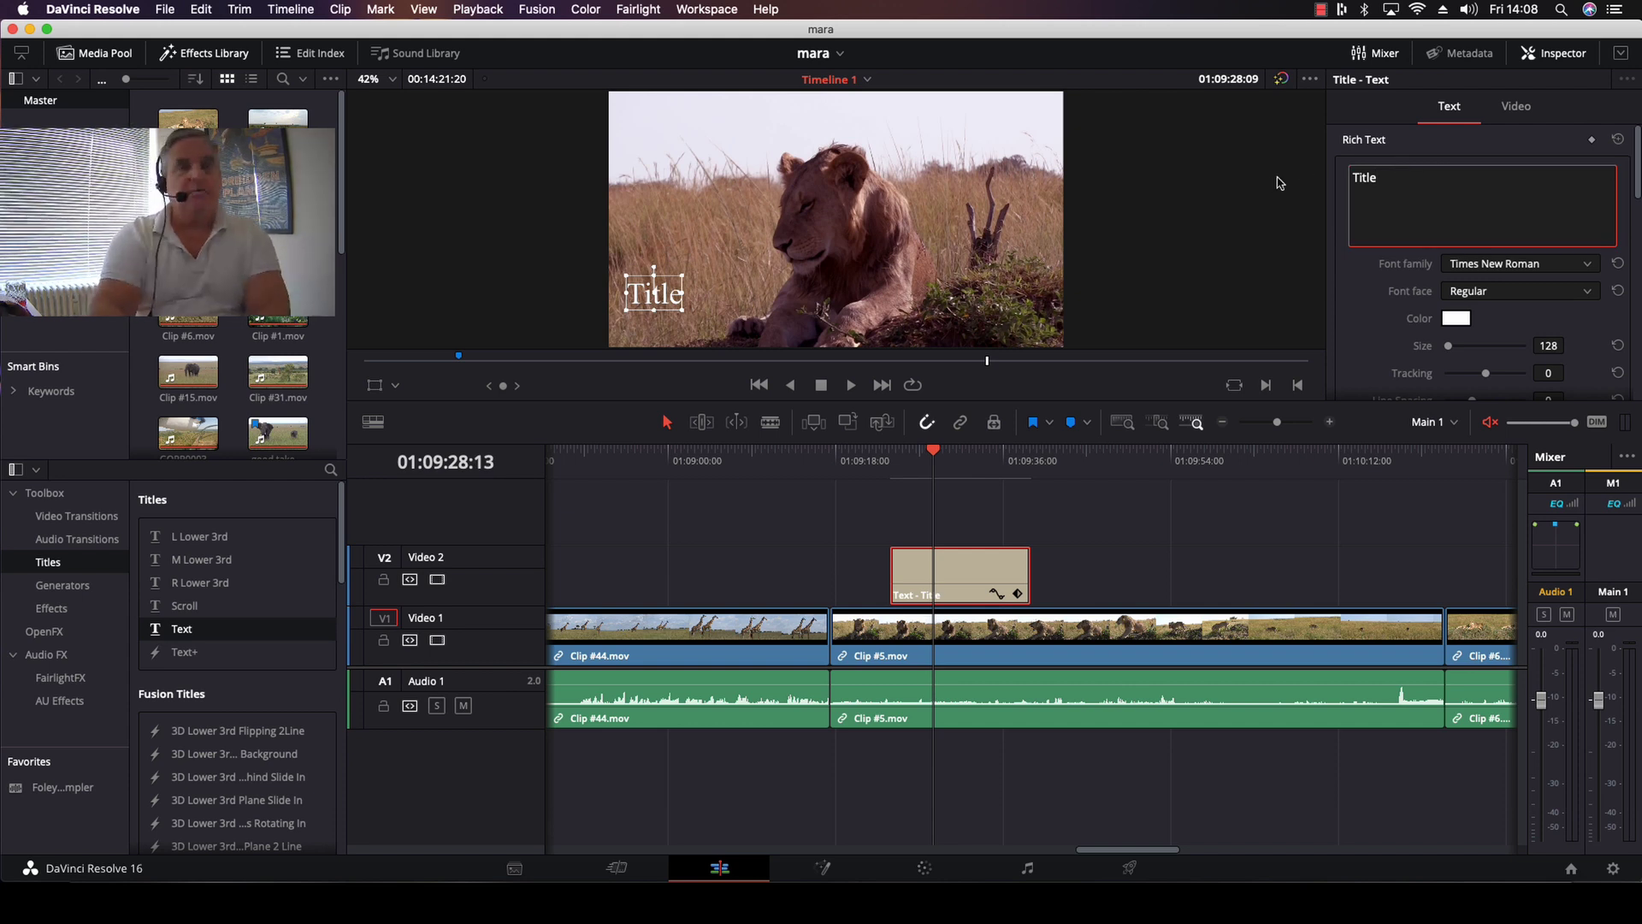
Step: Replace 'Title' with 'LION' and enlarge and widen the text in the viewer
key(shift+Left)
key(shift+Left)
key(BackSpace)
key(BackSpace)
key(BackSpace)
key(BackSpace)
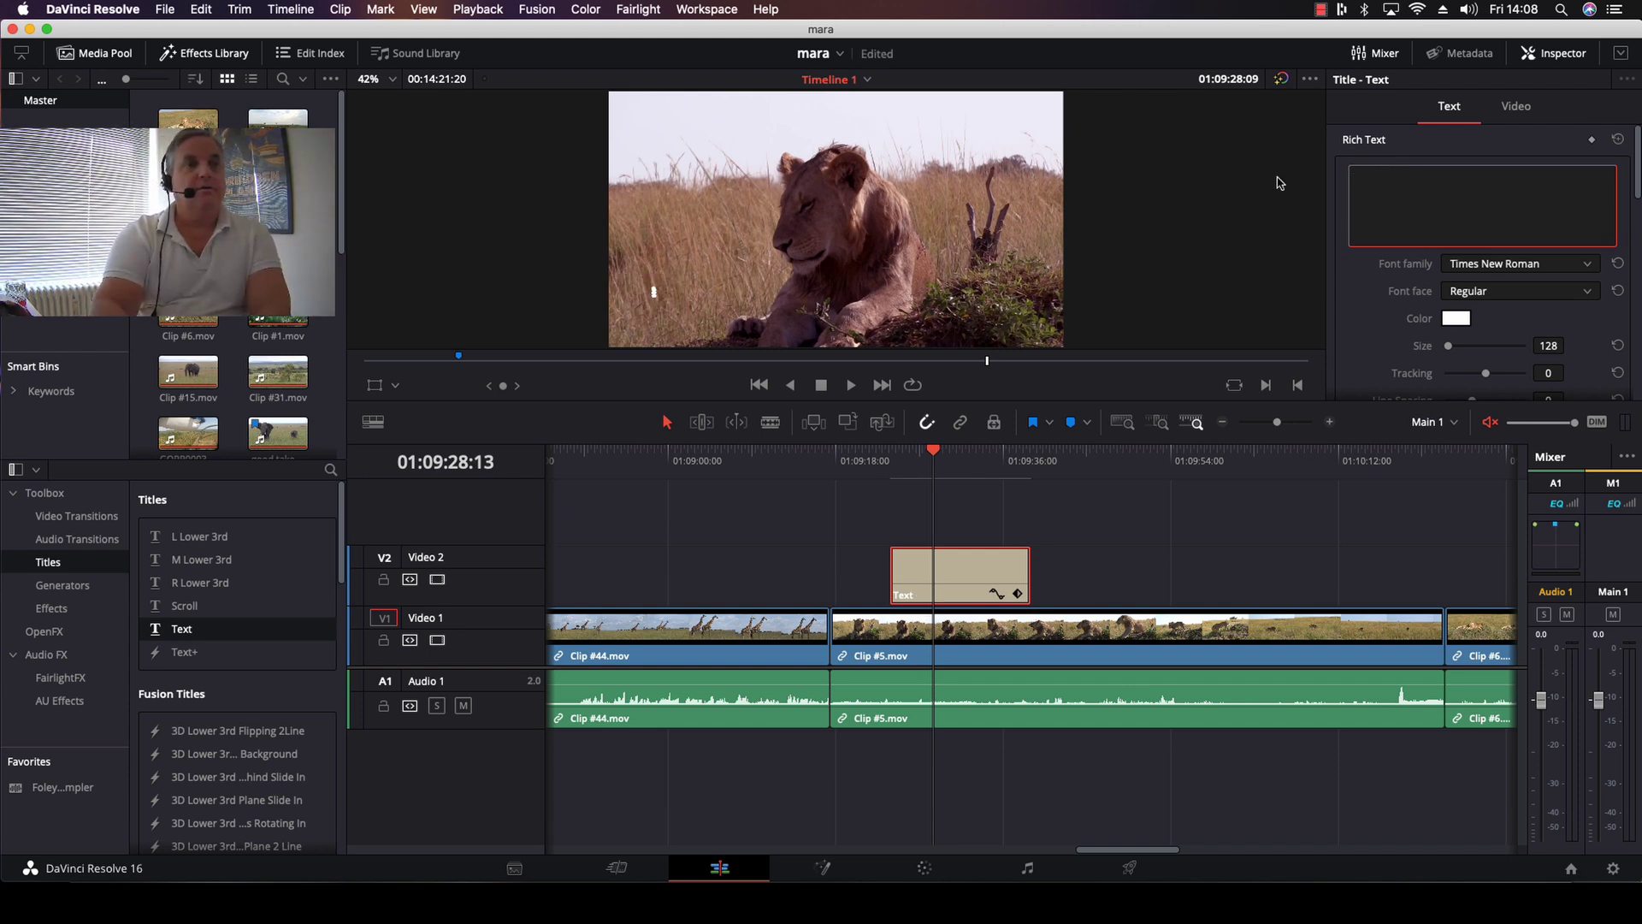
text(LION)
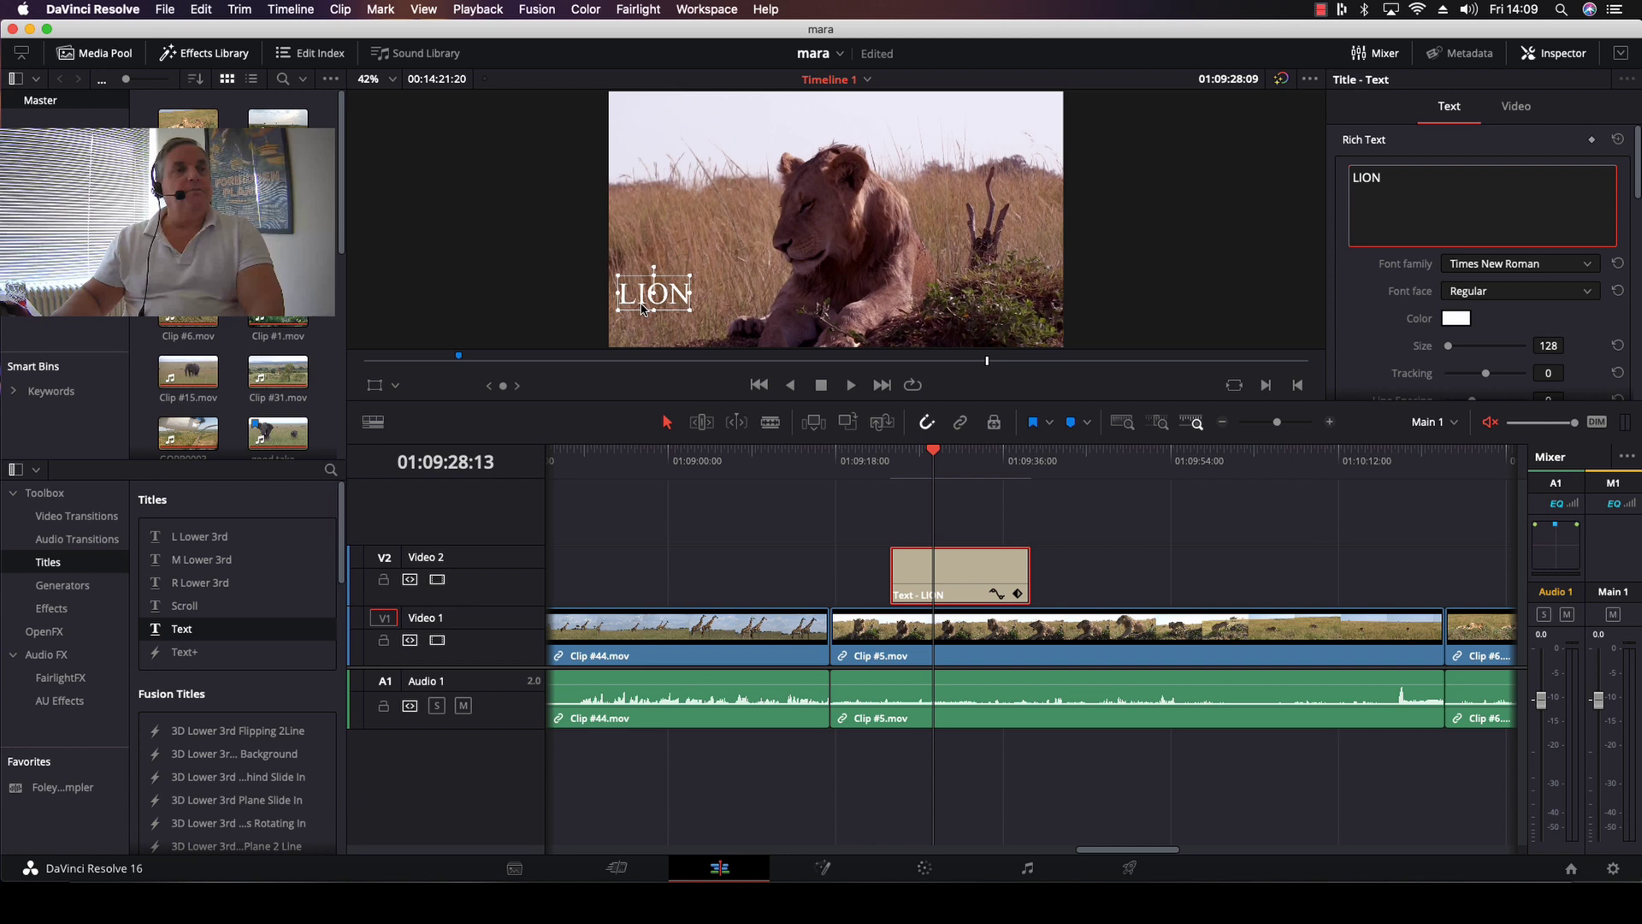
mouse_move(690, 308)
mouse_down()
mouse_move(680, 332)
mouse_move(674, 316)
mouse_up()
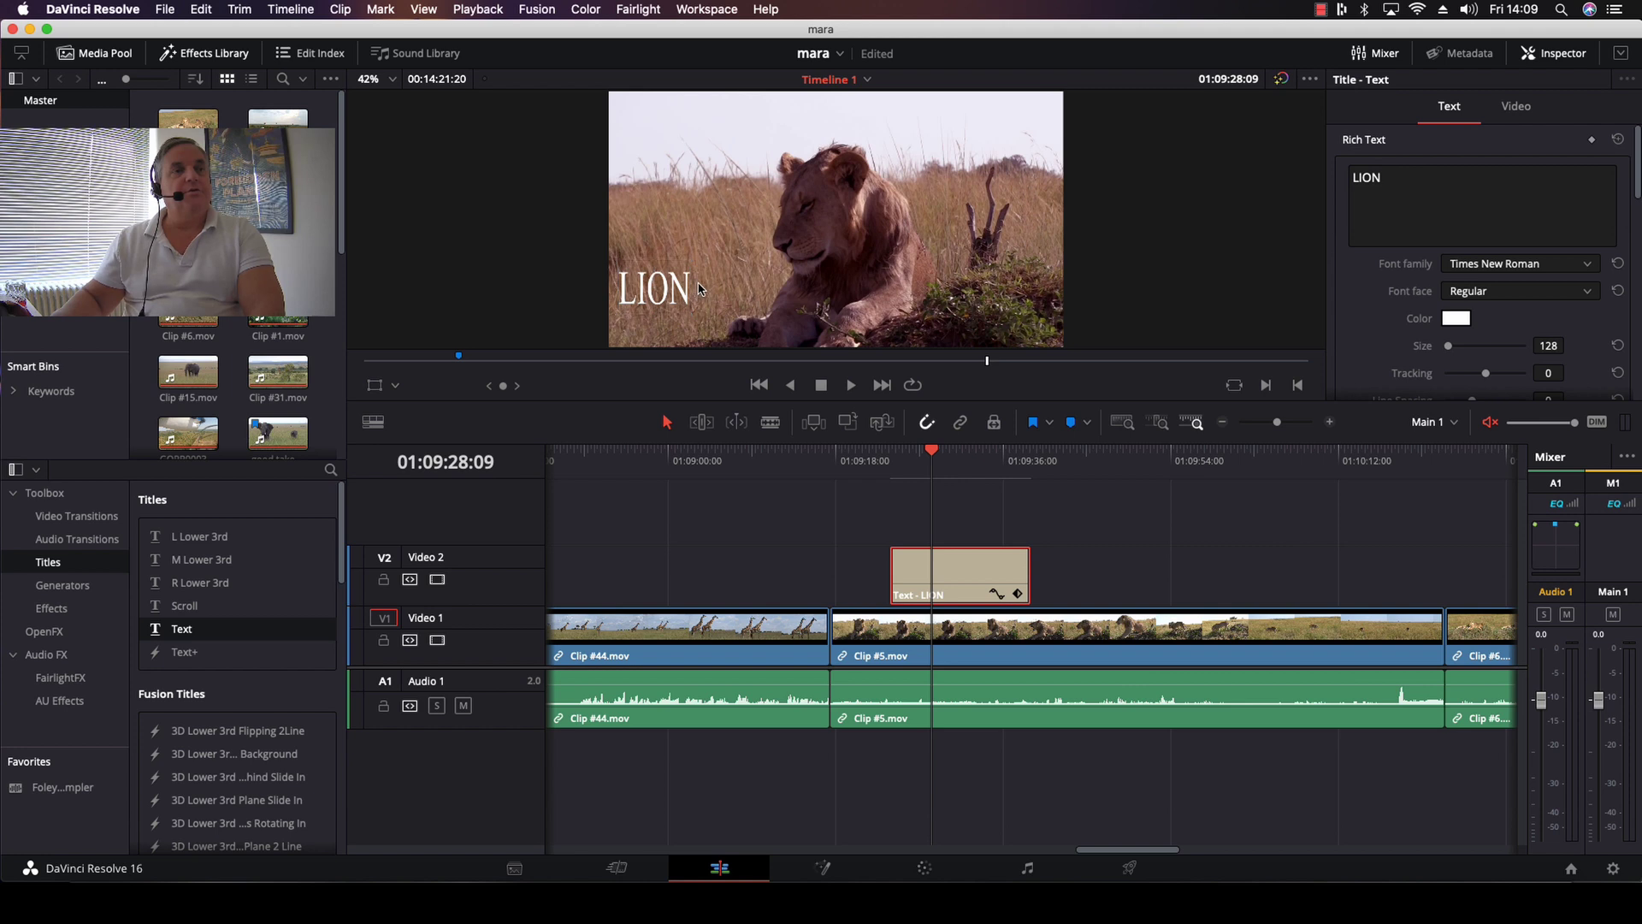
drag(689, 289, 732, 292)
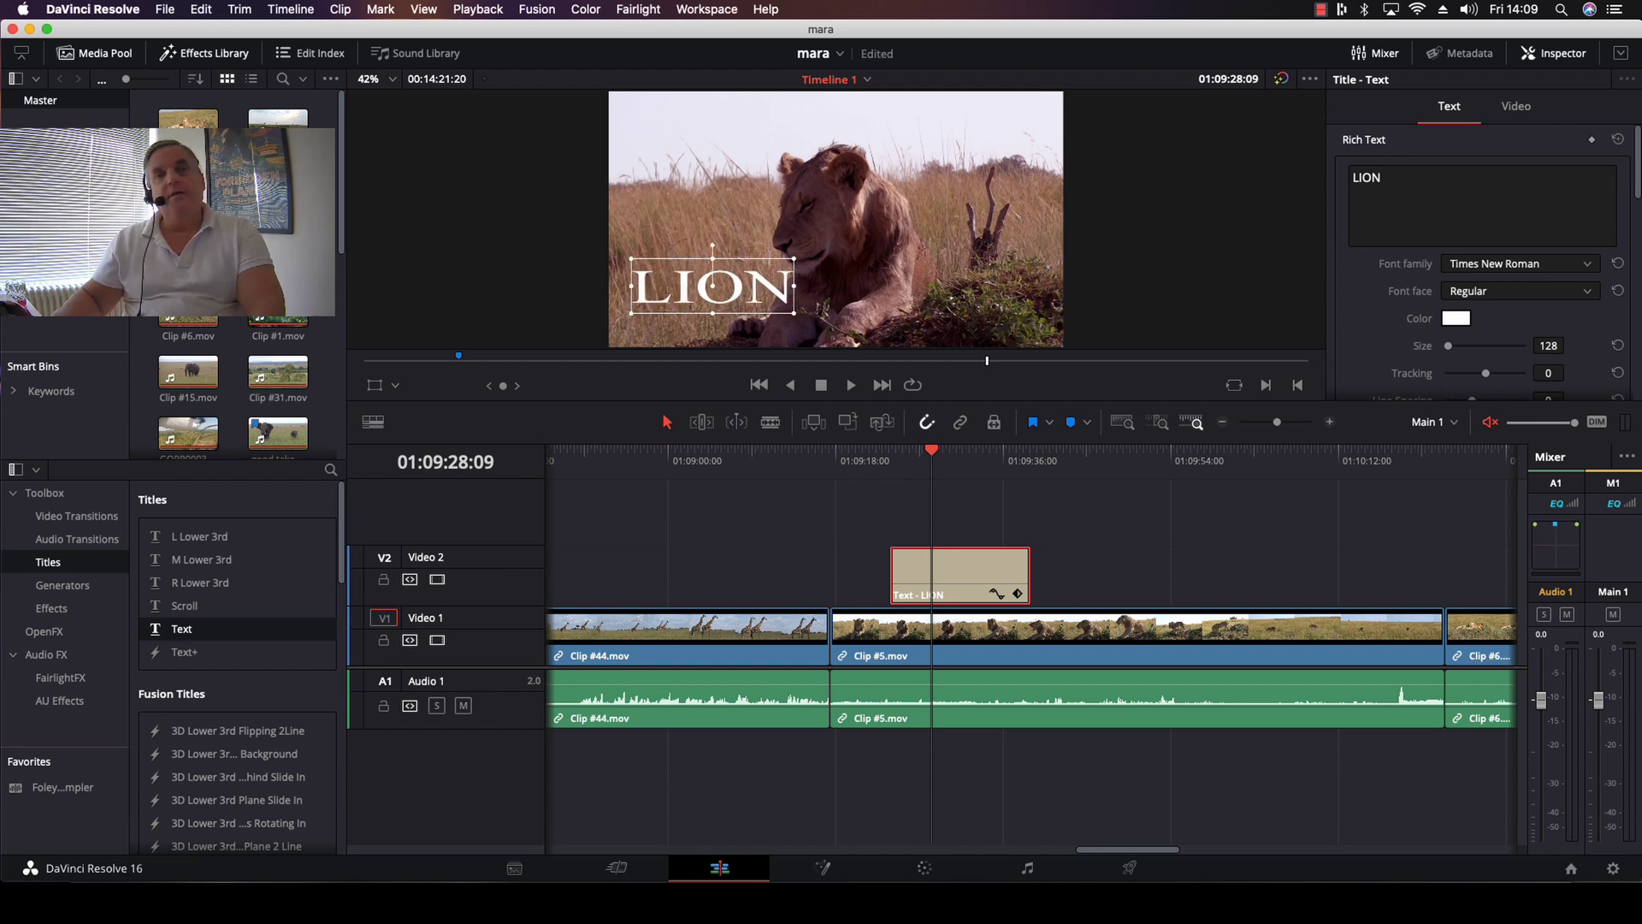
Step: Scroll through the Inspector's Position, Zoom, Drop Shadow and Background text settings
scroll(1631, 147, down, 5)
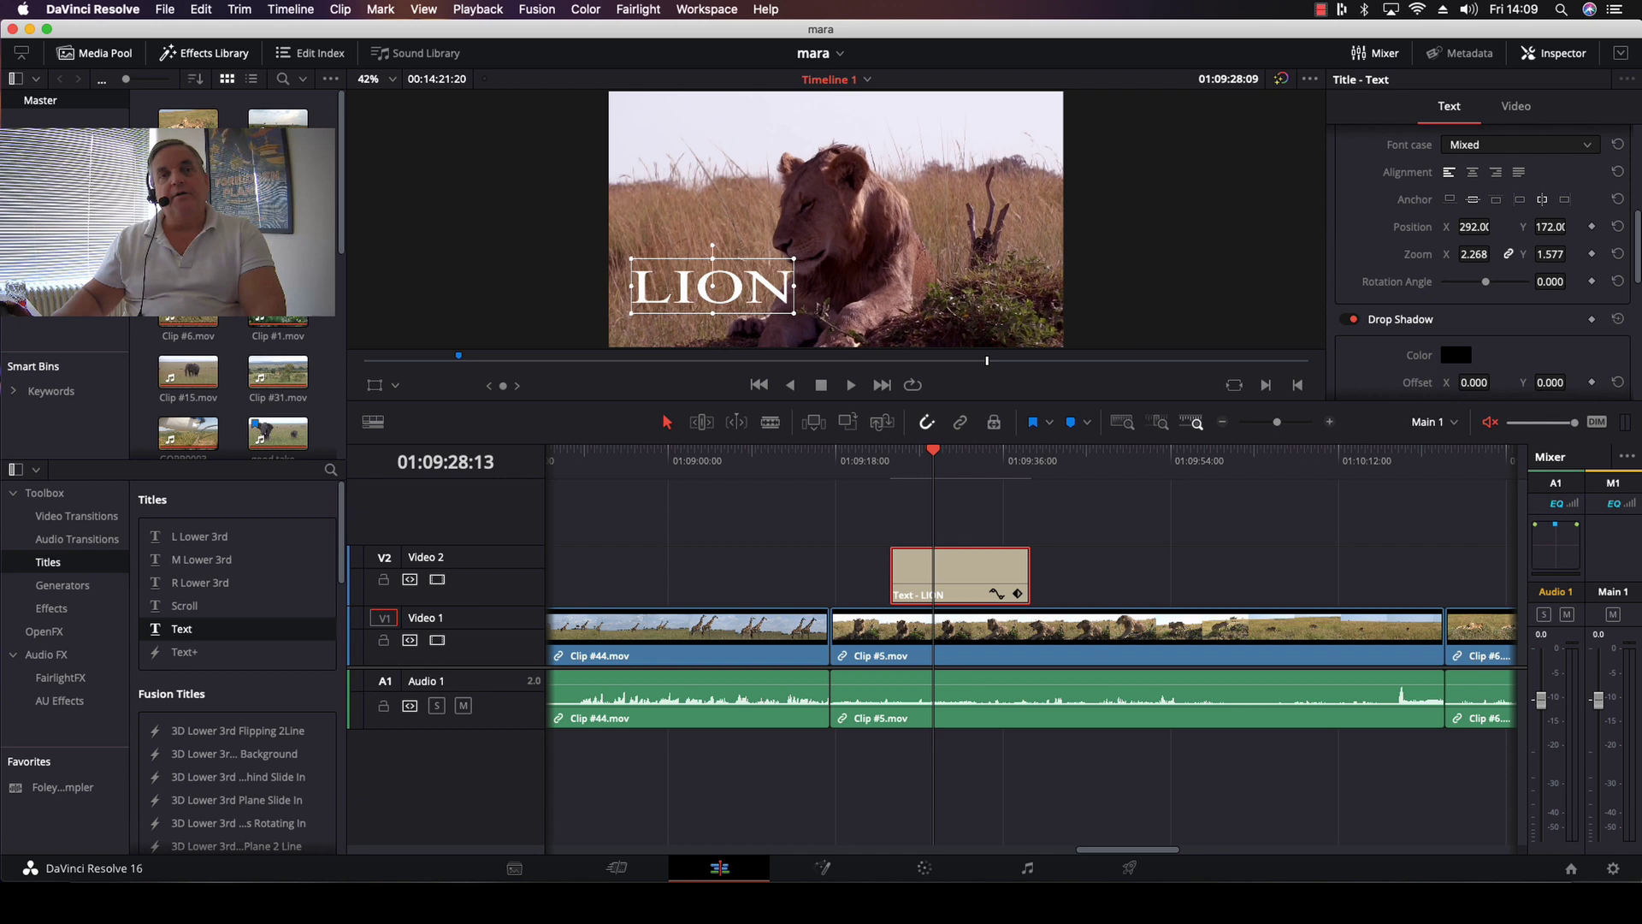
scroll(1484, 256, up, 1)
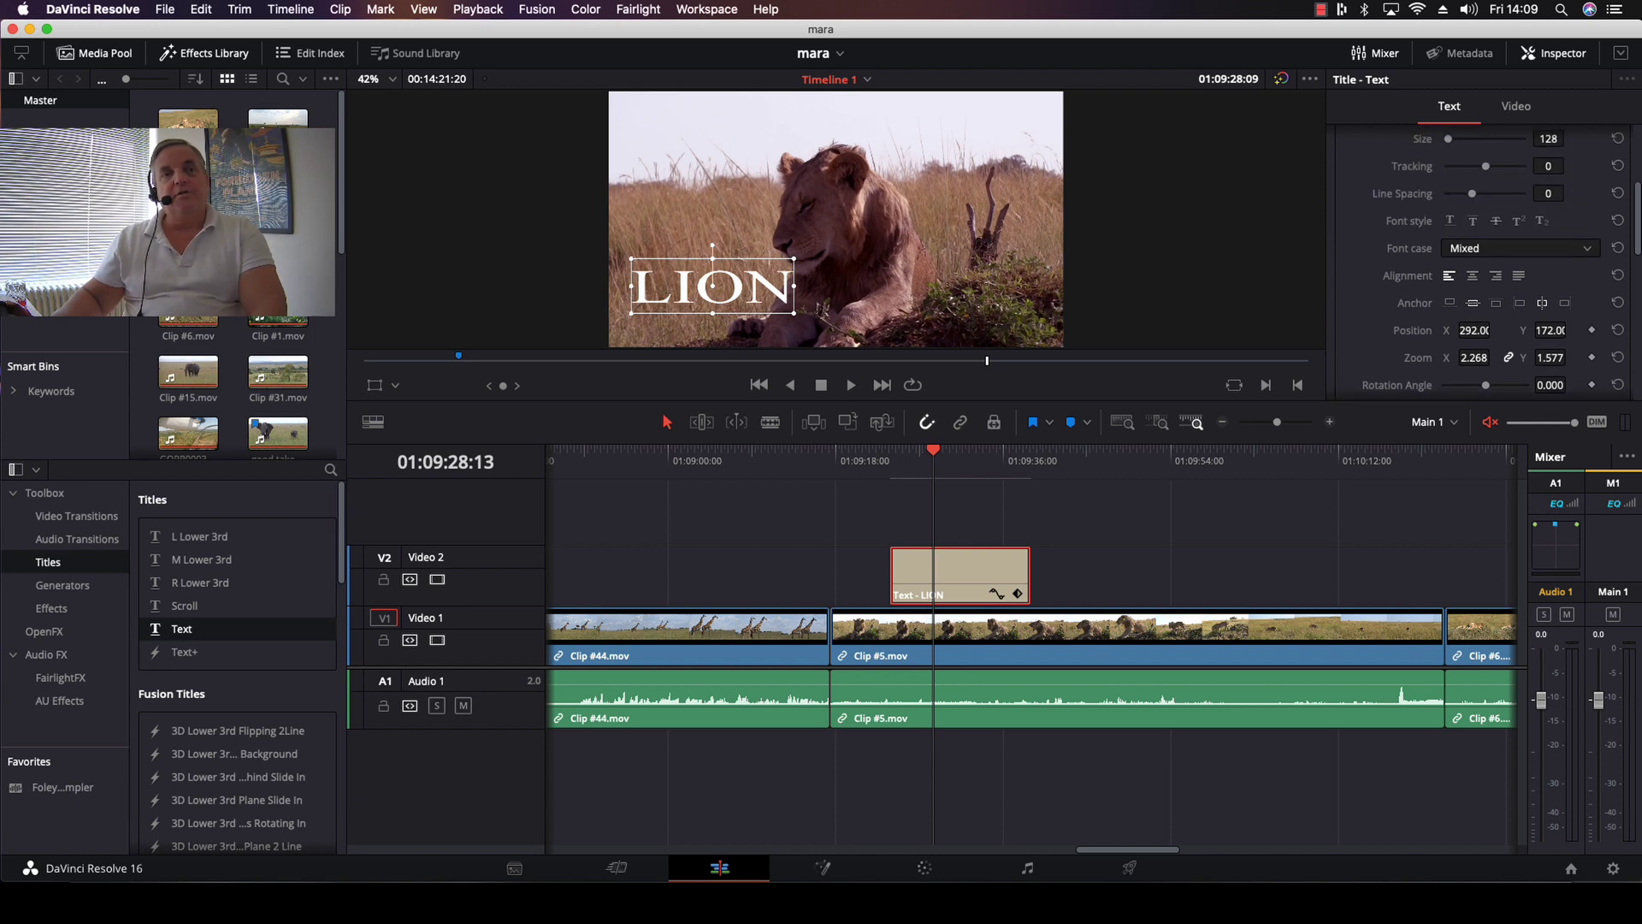
scroll(1483, 256, down, 2)
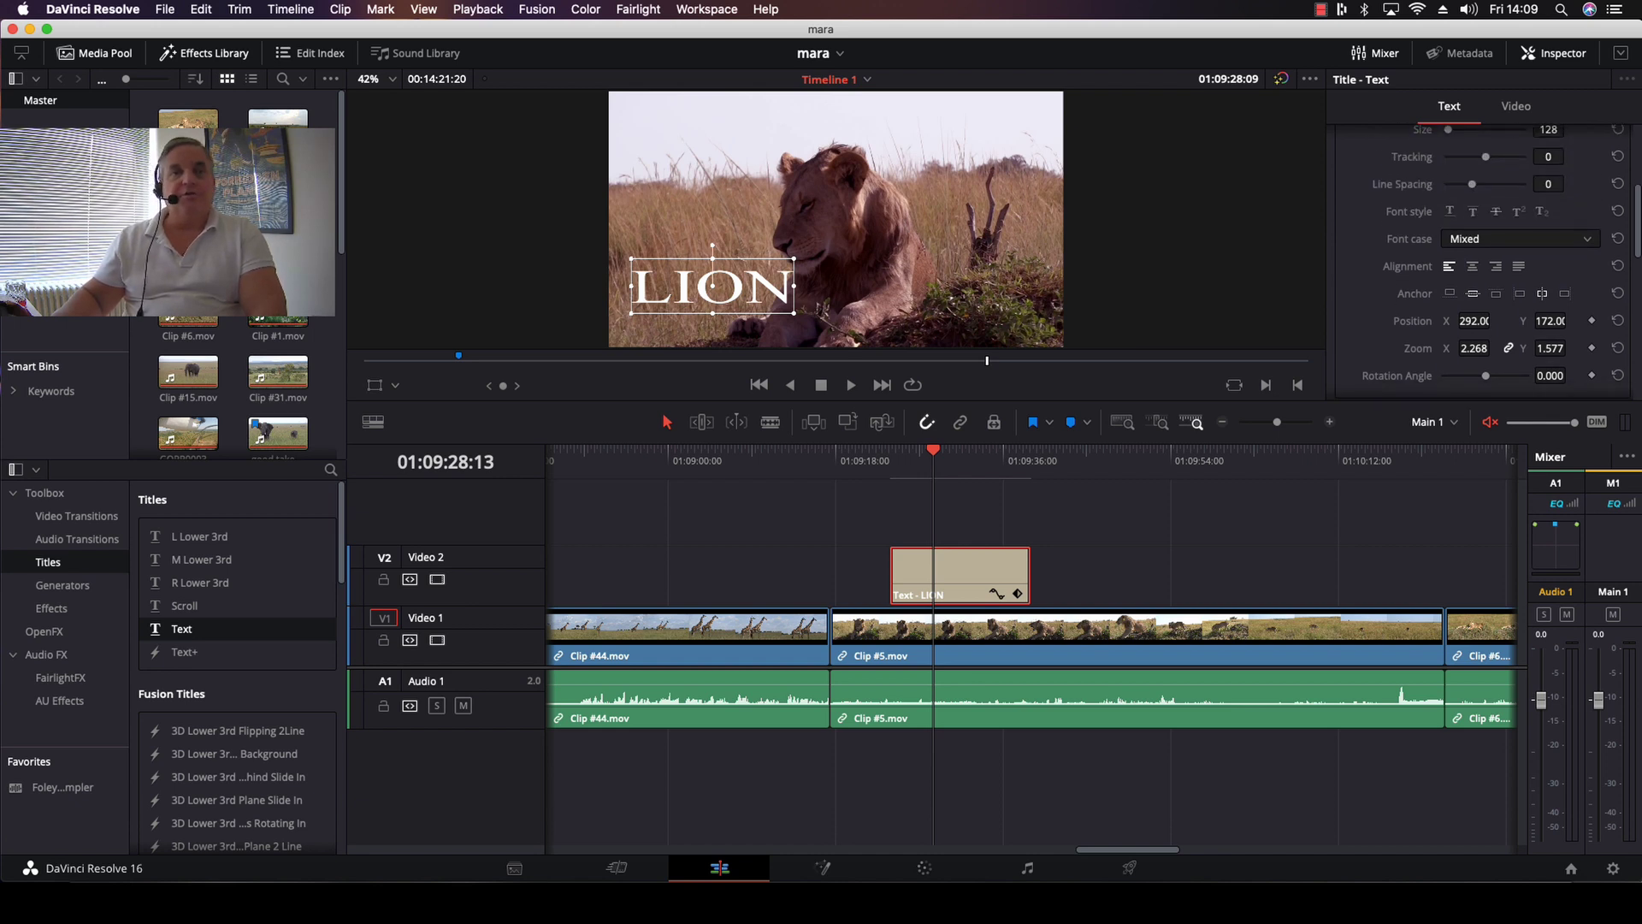
scroll(1483, 257, down, 10)
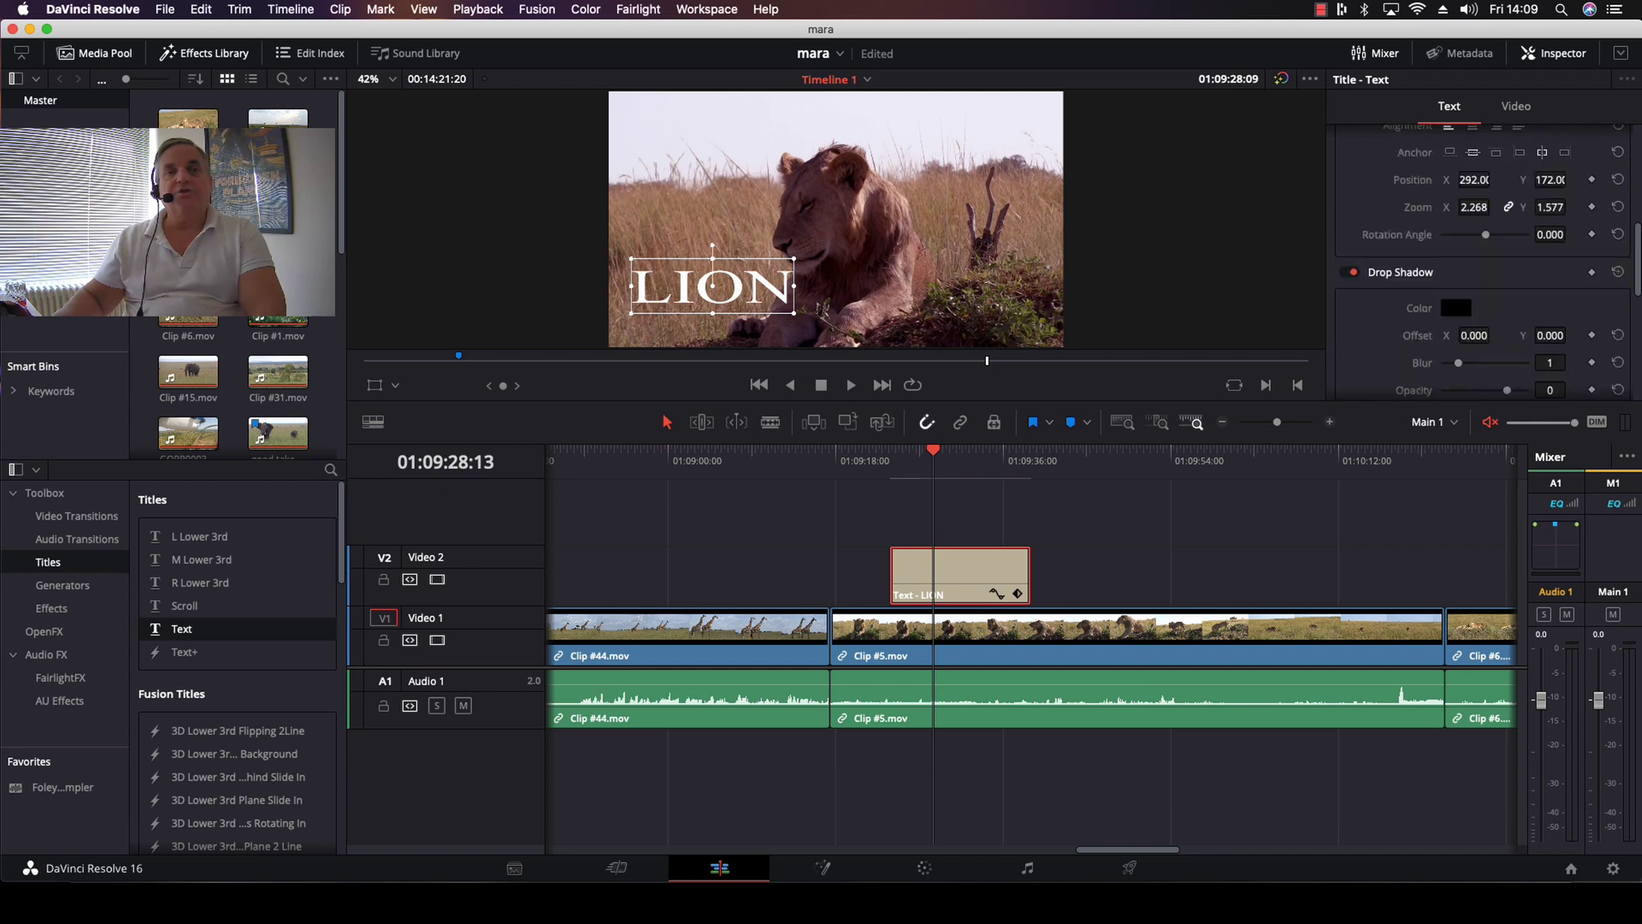
scroll(1484, 257, down, 8)
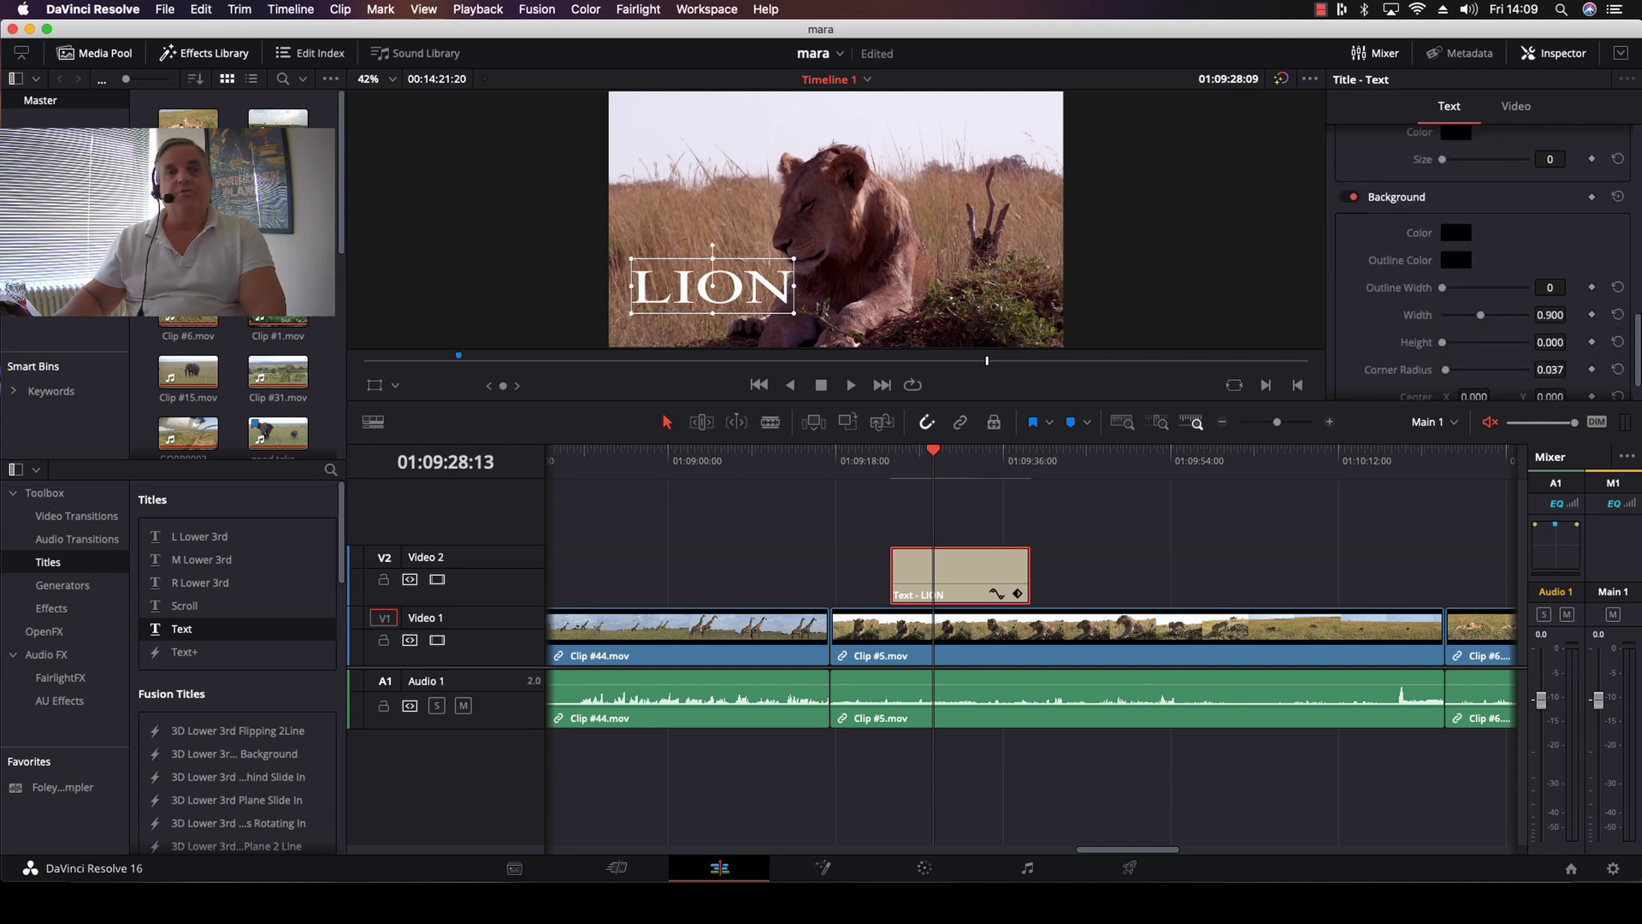
scroll(1484, 257, up, 15)
scroll(1484, 256, up, 10)
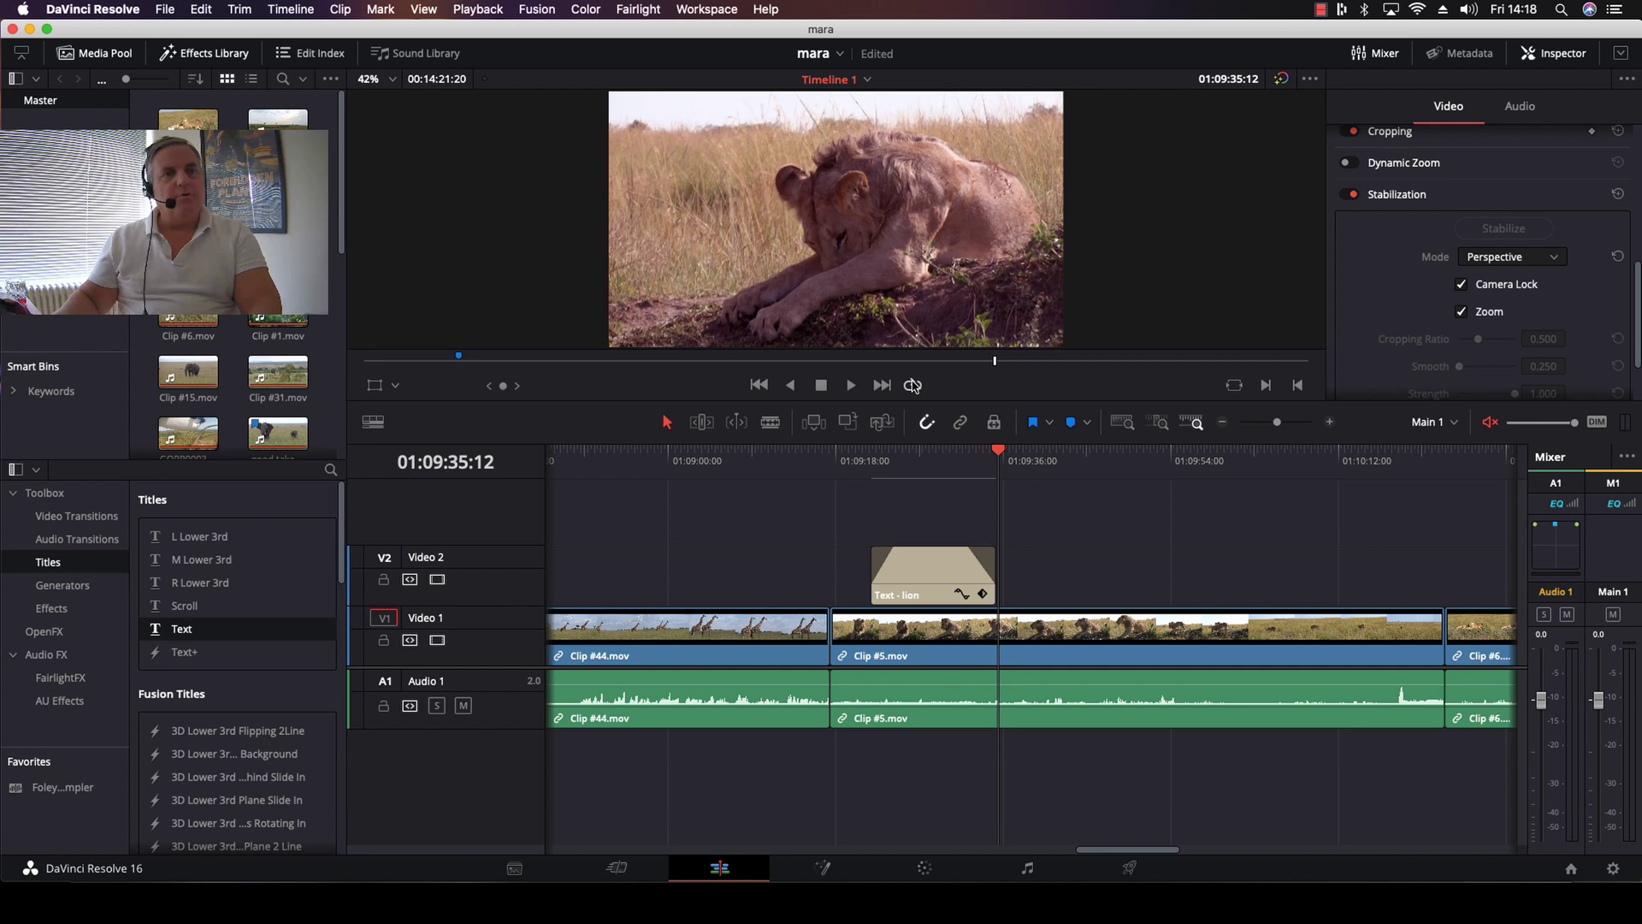
Step: Delete the LION title and put 3D Lower 3rd Shelf on Video 2 above Clip #5
click(923, 578)
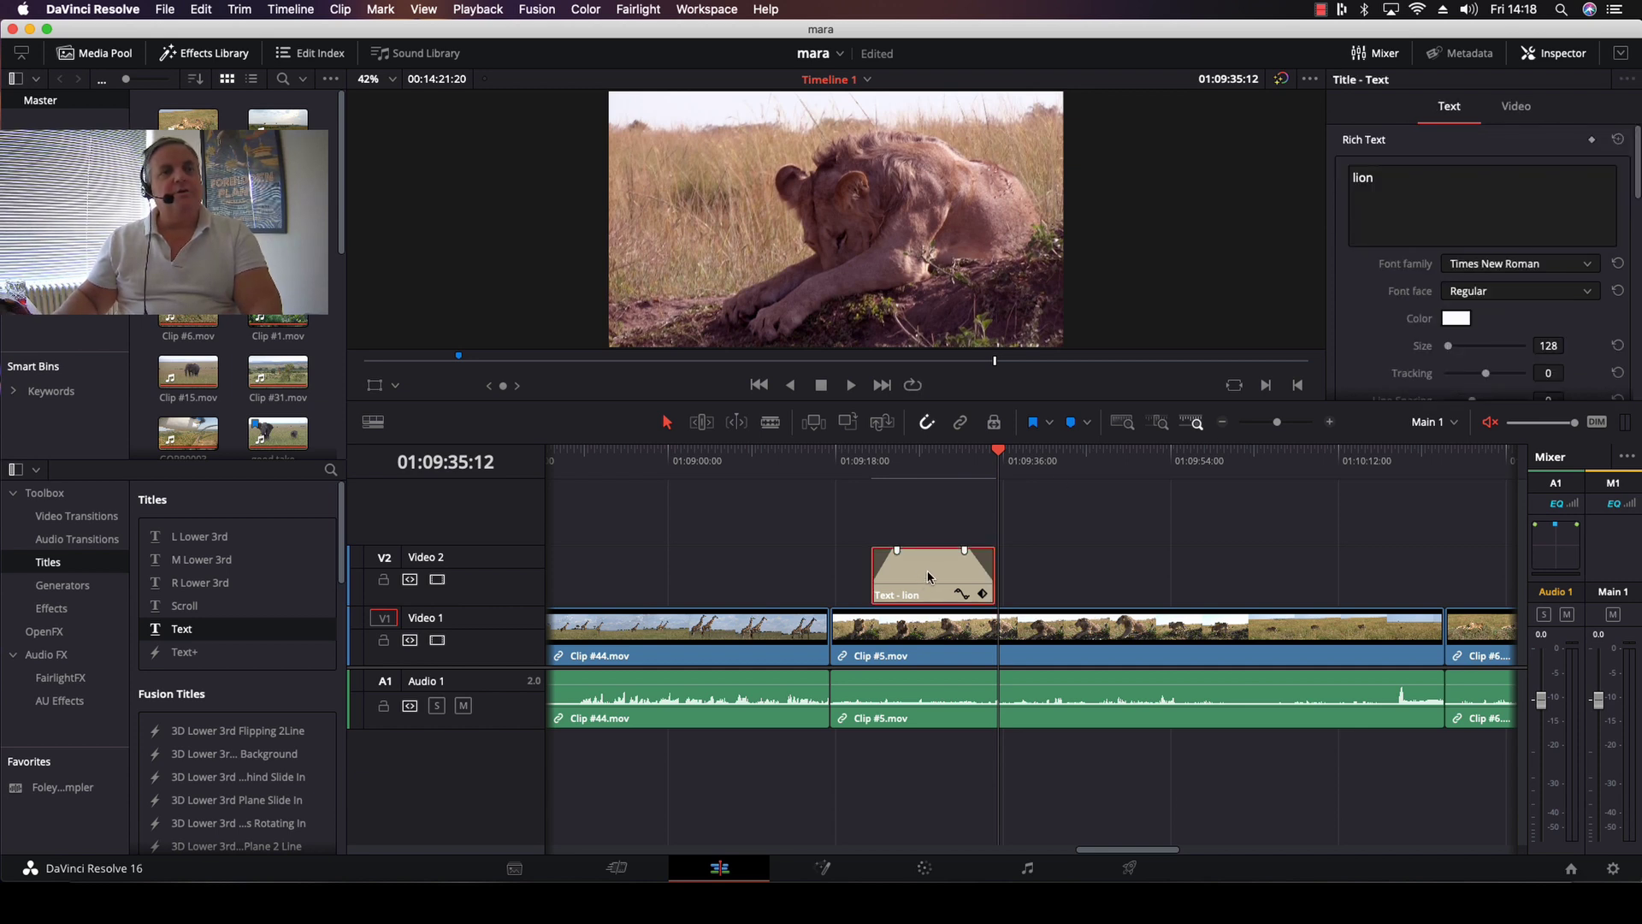
key(Delete)
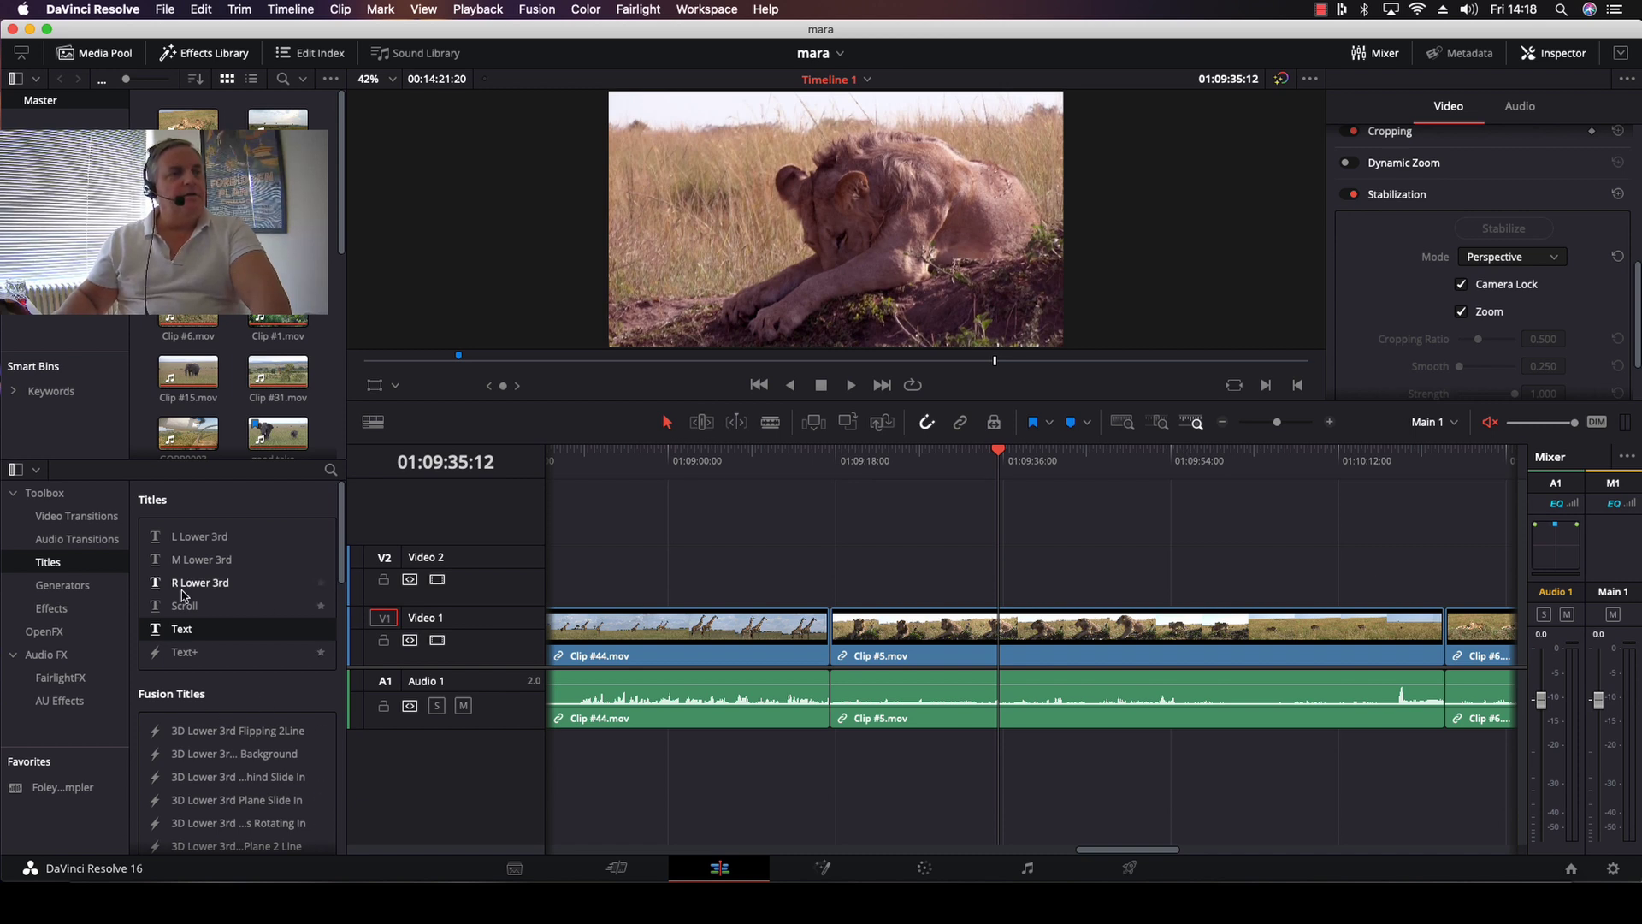
drag(340, 540, 335, 641)
scroll(256, 598, up, 1)
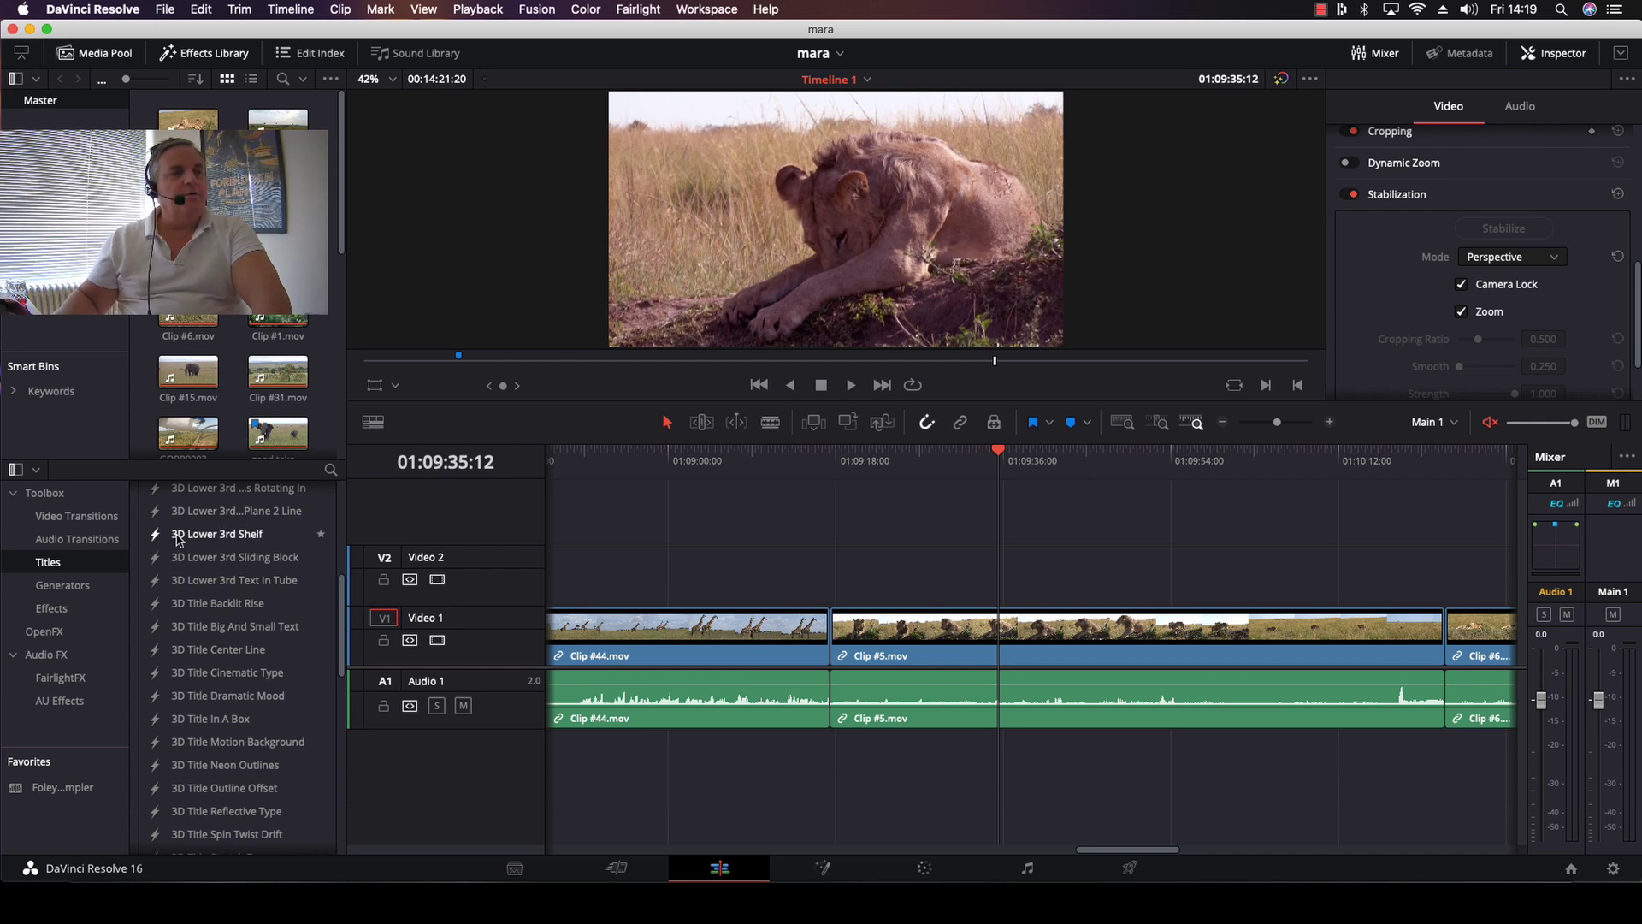
click(179, 536)
drag(179, 539, 965, 564)
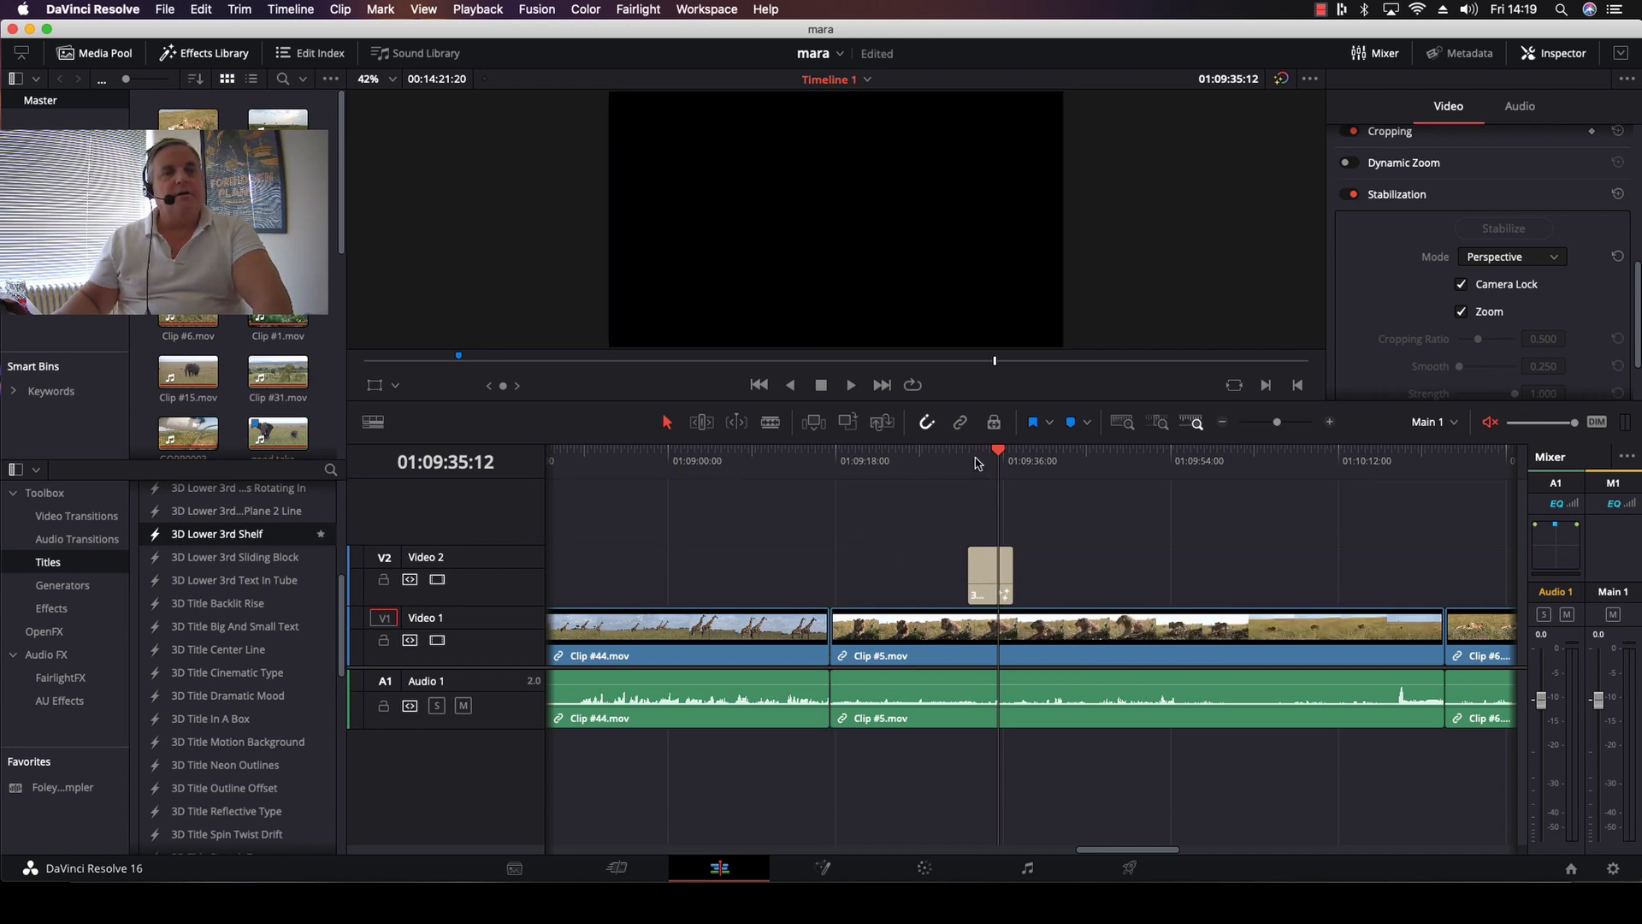
drag(977, 464, 925, 469)
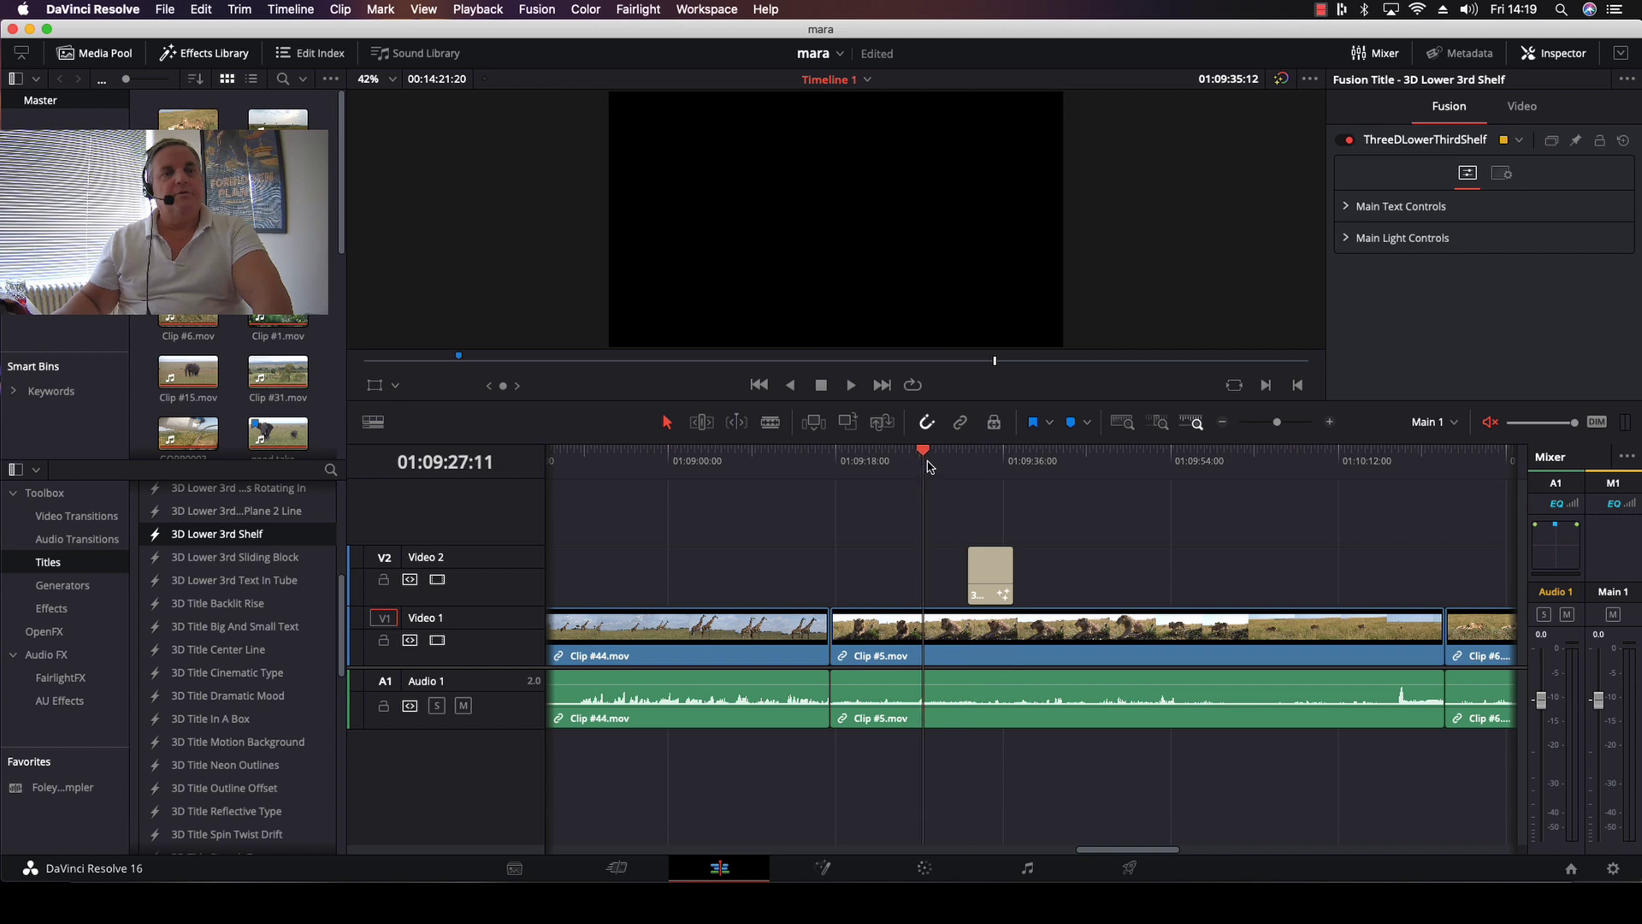
Step: Trim the lower-third's start earlier, scrub to check it, and select it for Inspector settings
click(968, 572)
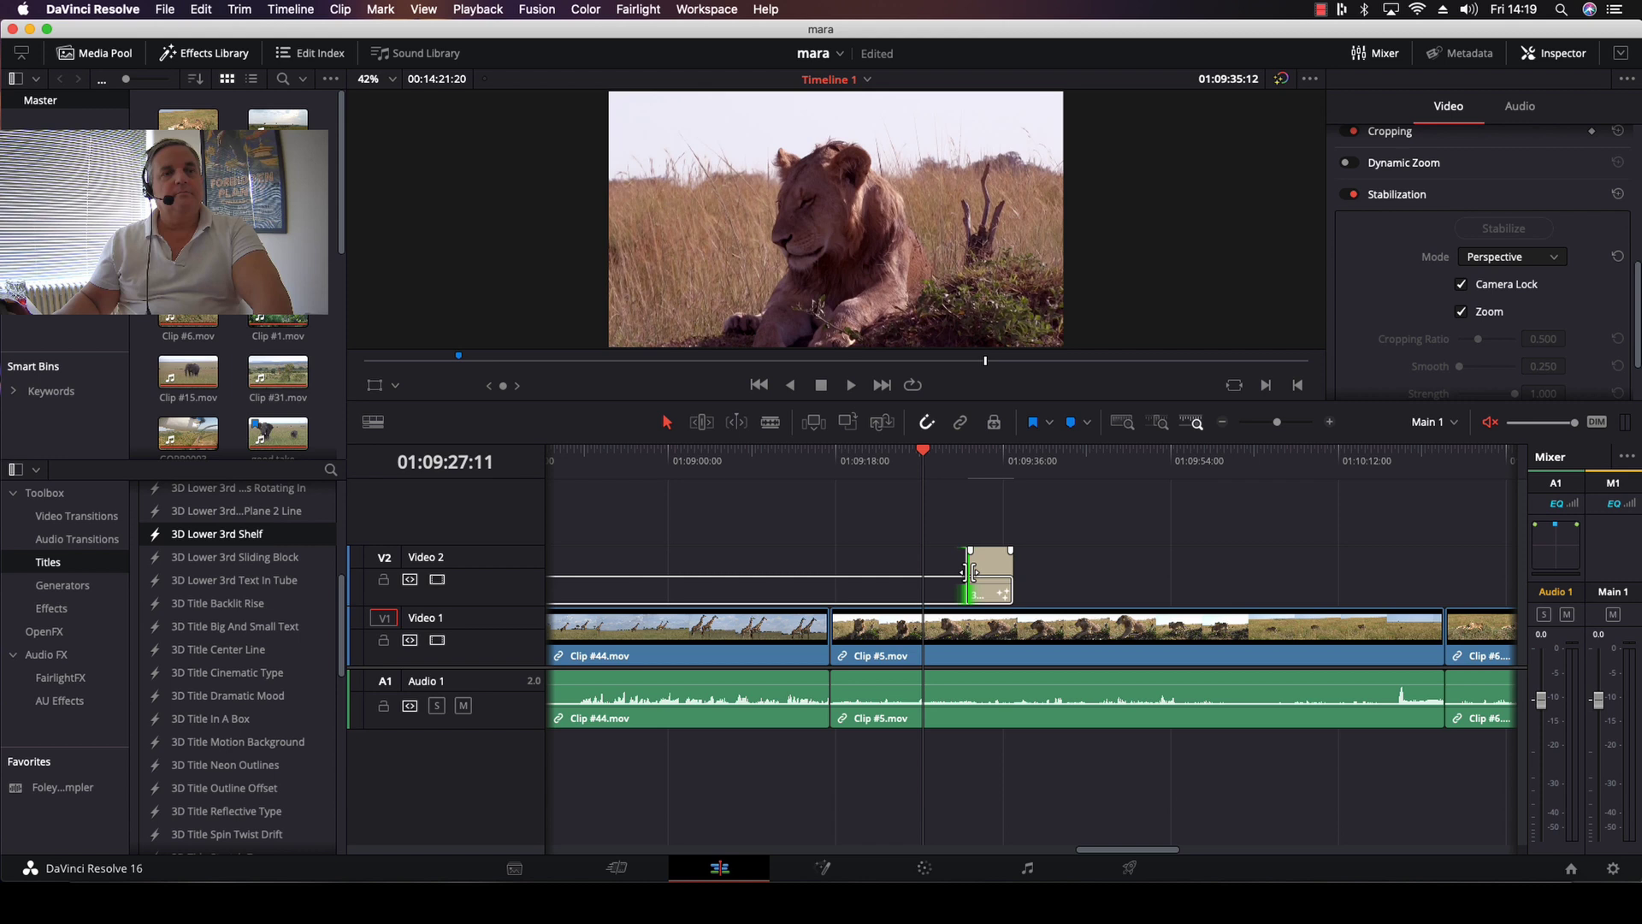
drag(970, 571, 948, 571)
mouse_move(931, 455)
mouse_down()
mouse_move(946, 456)
mouse_move(917, 456)
mouse_up()
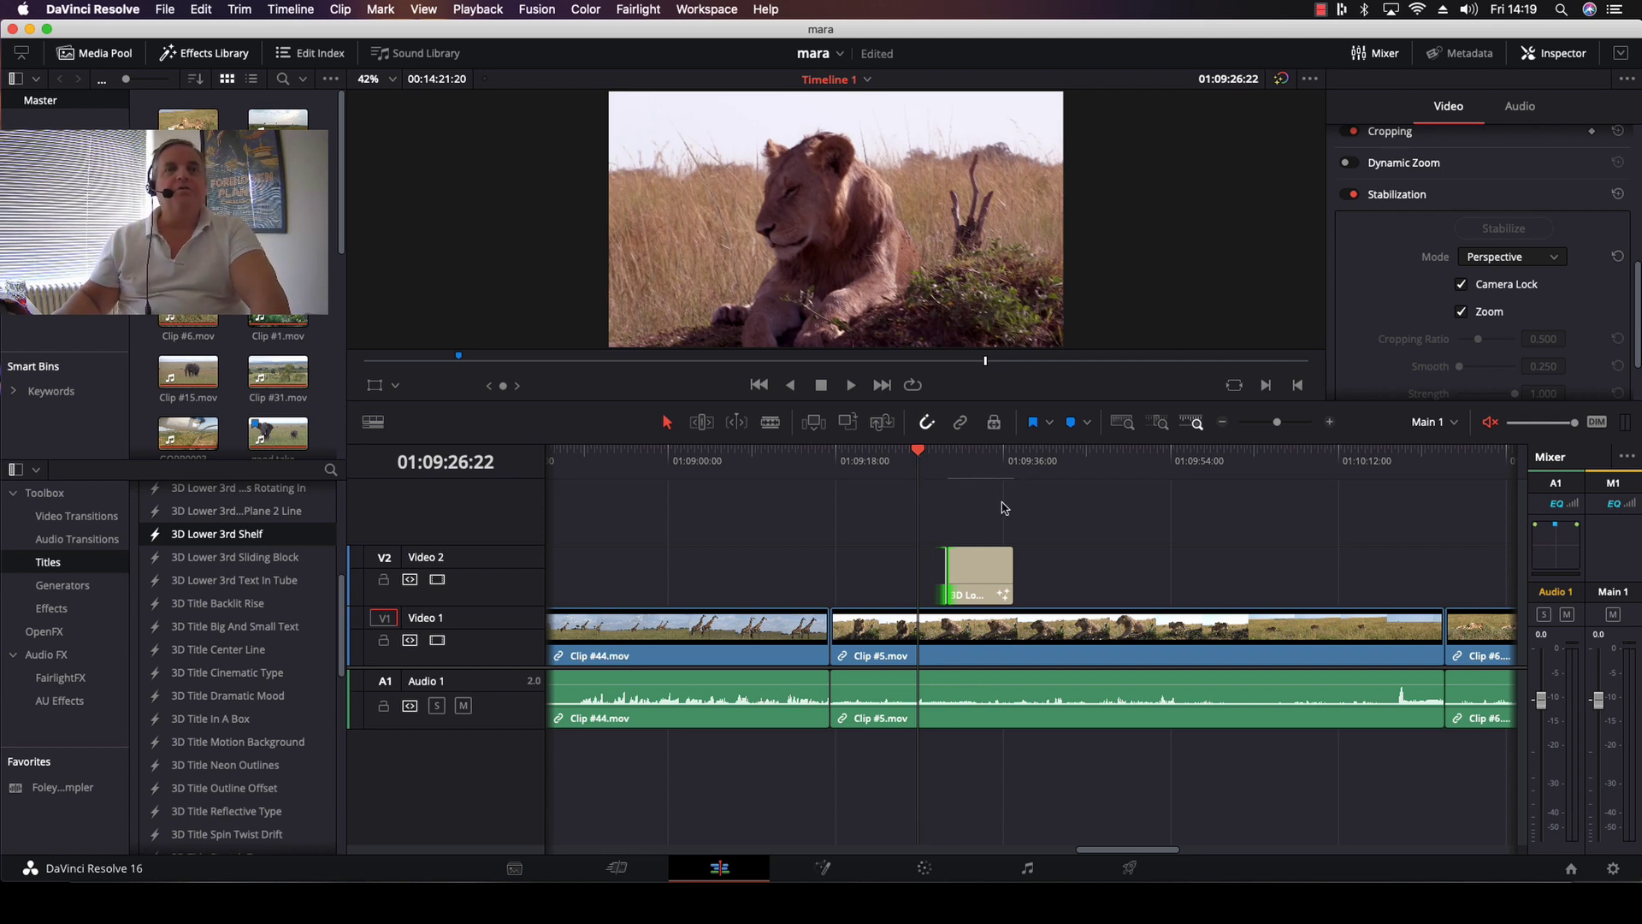
click(978, 579)
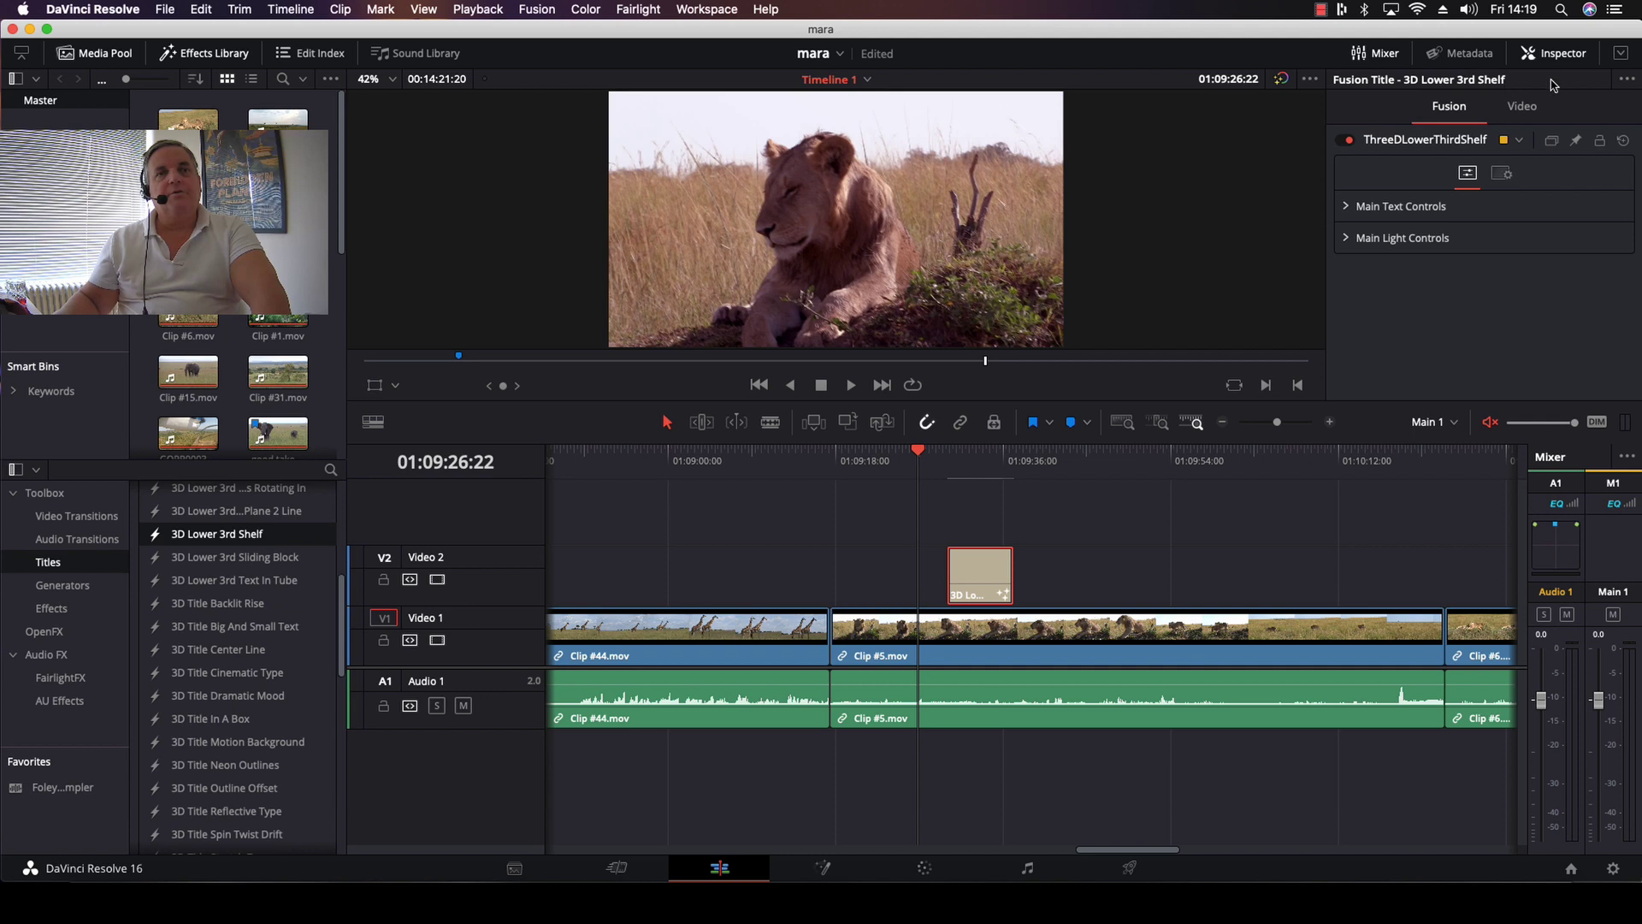
Step: Expand Main Text Controls and replace 'Text on a shelf' with 'Lion'
click(1348, 207)
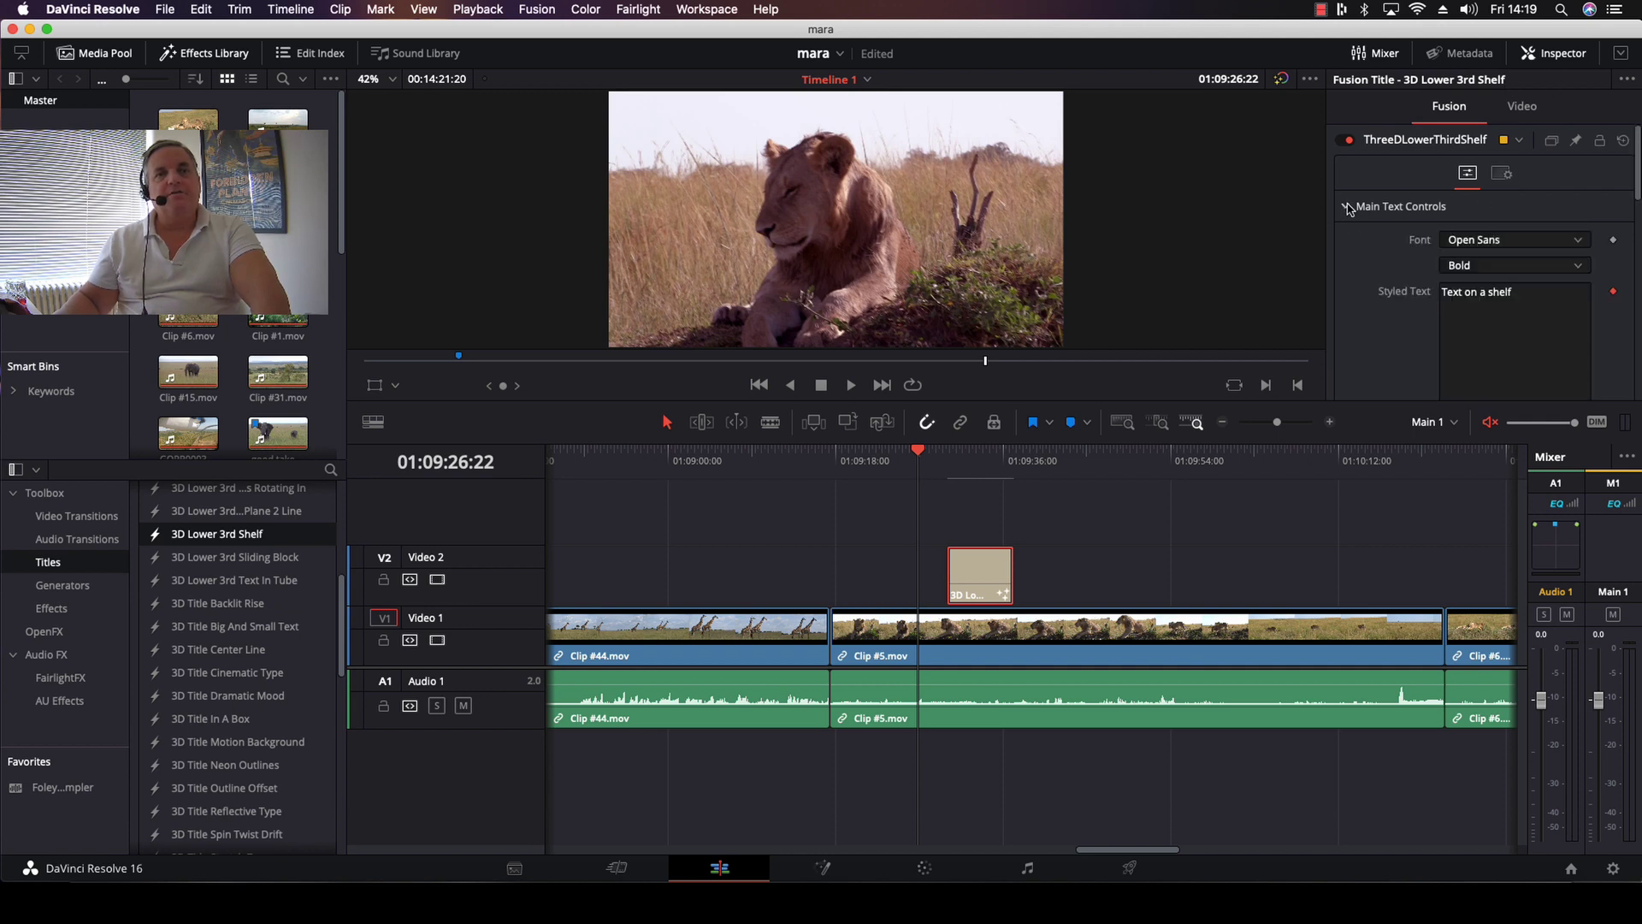
click(1531, 292)
drag(1530, 292, 1394, 298)
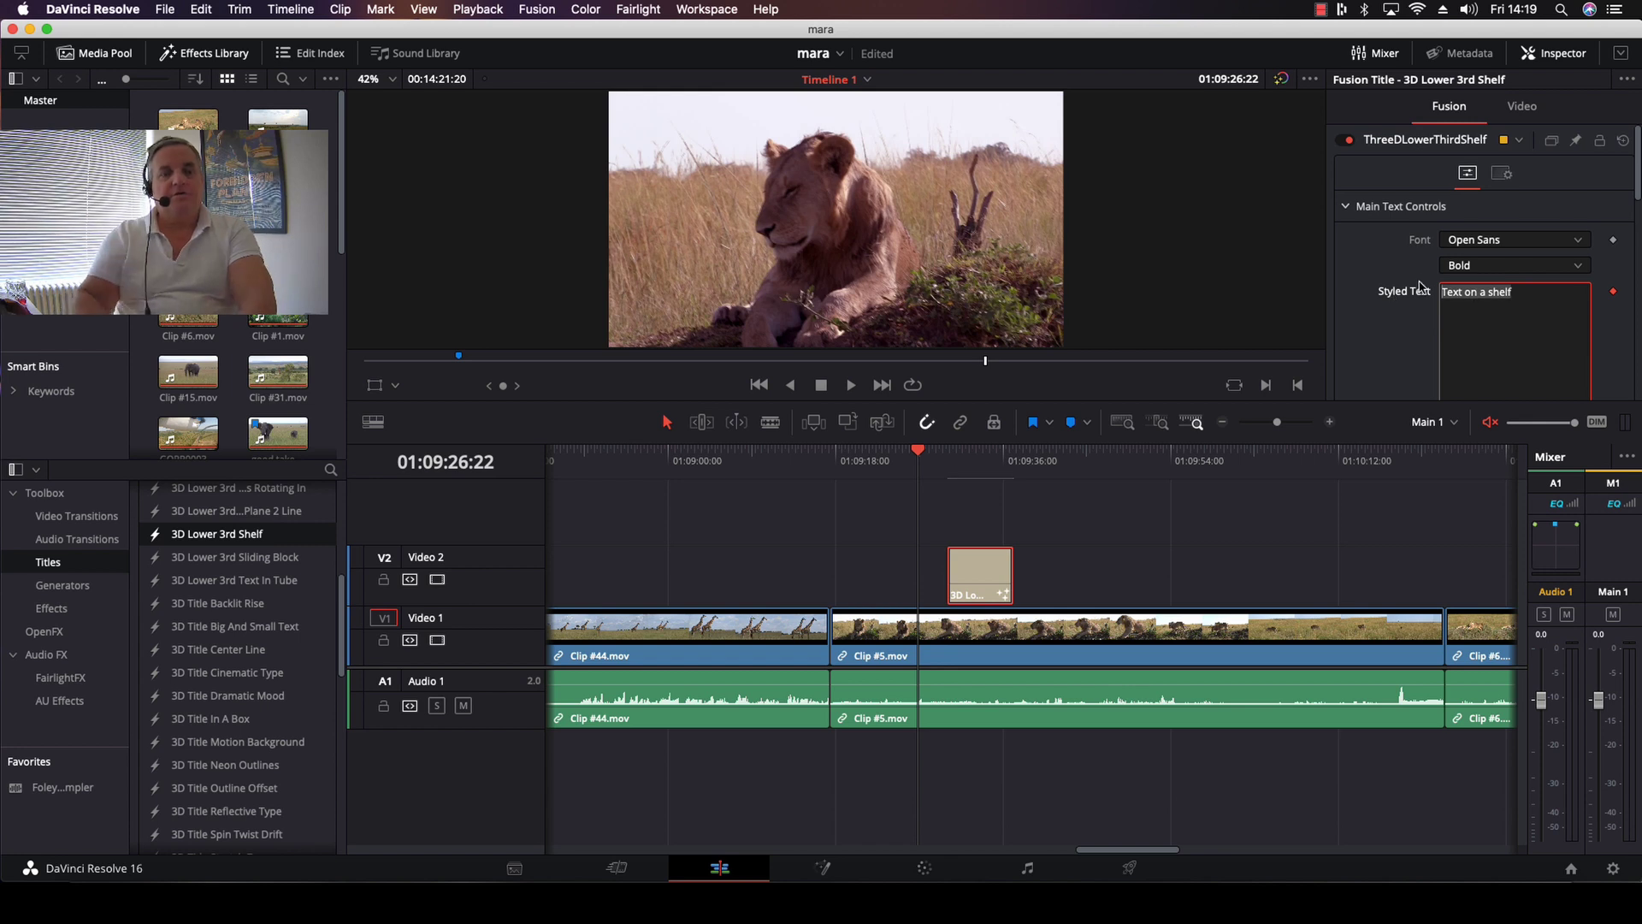
text(Lion)
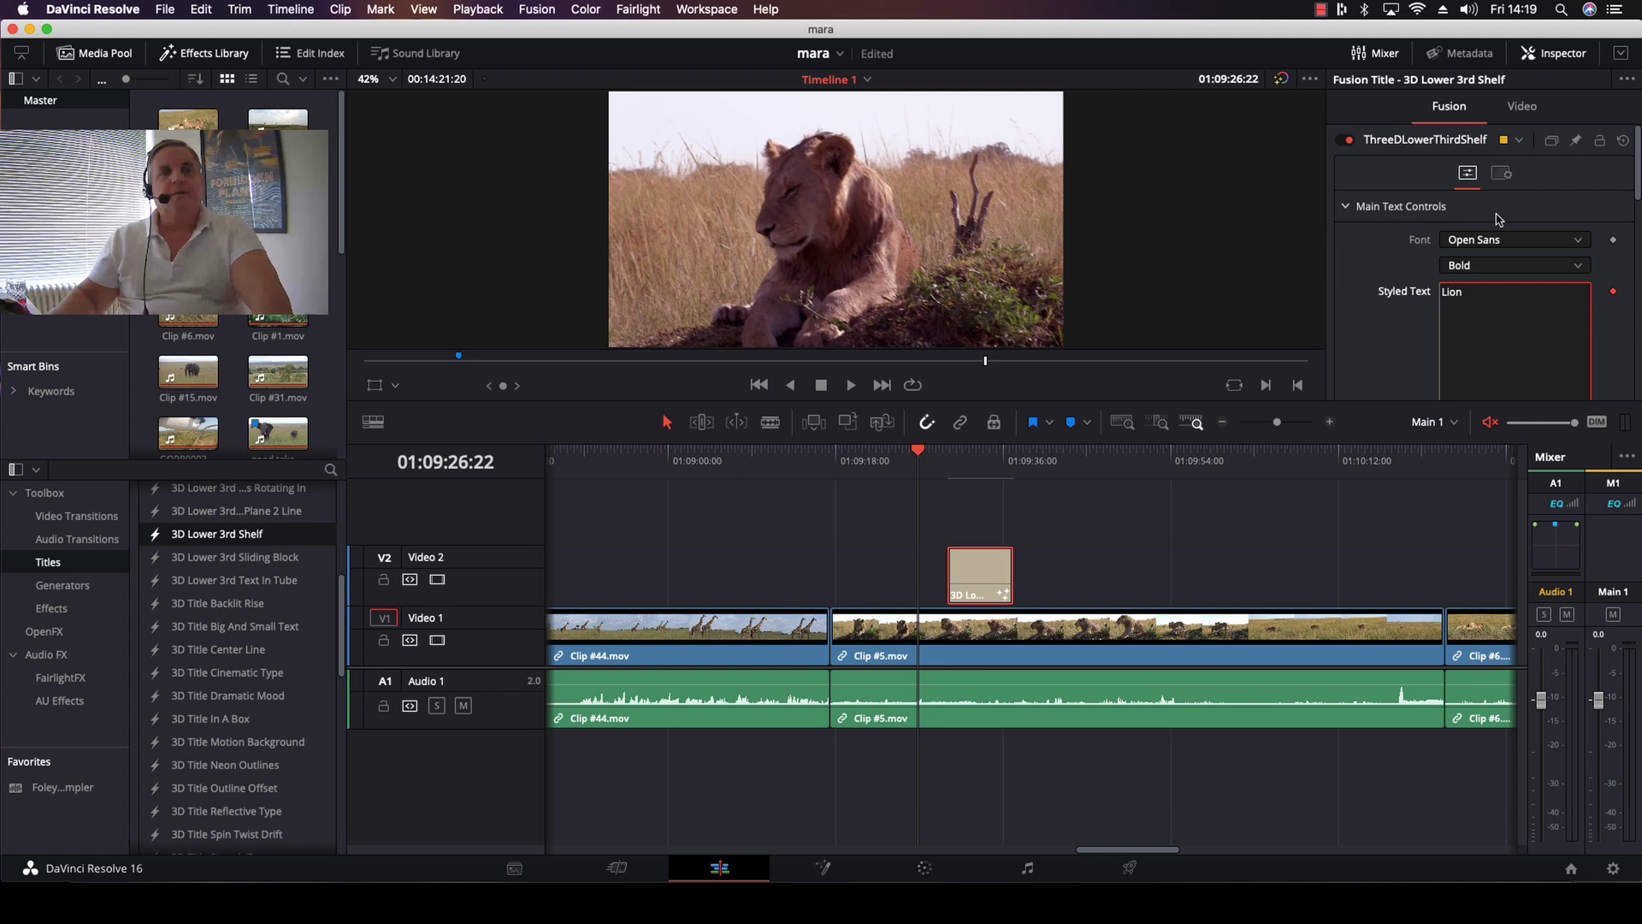
drag(1633, 177, 1616, 384)
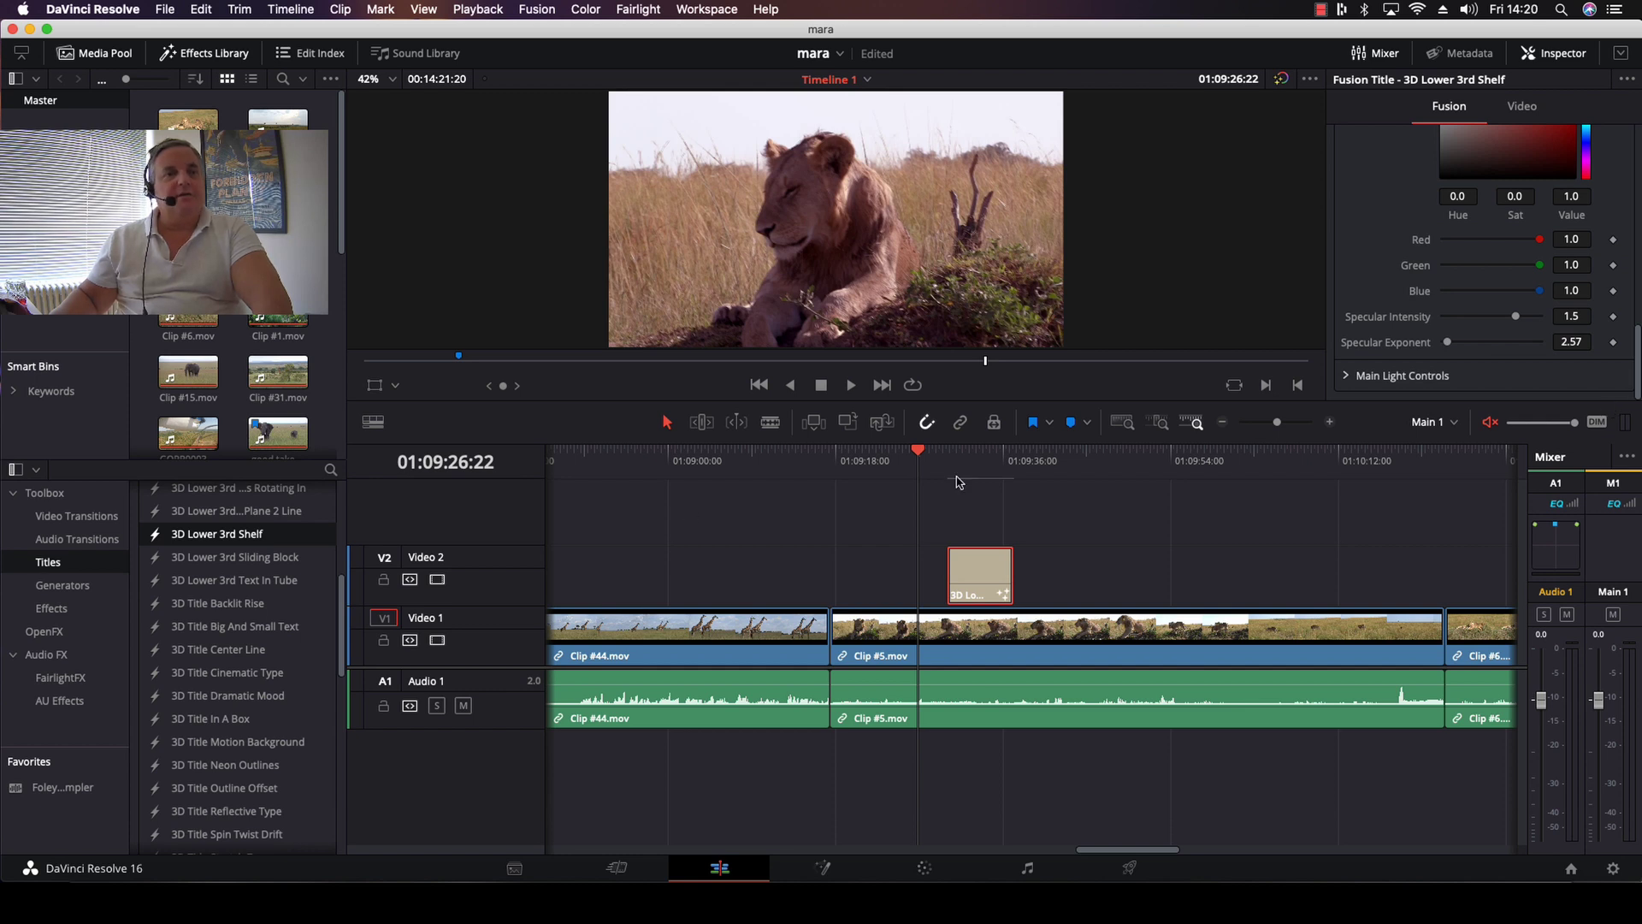
key(super+z)
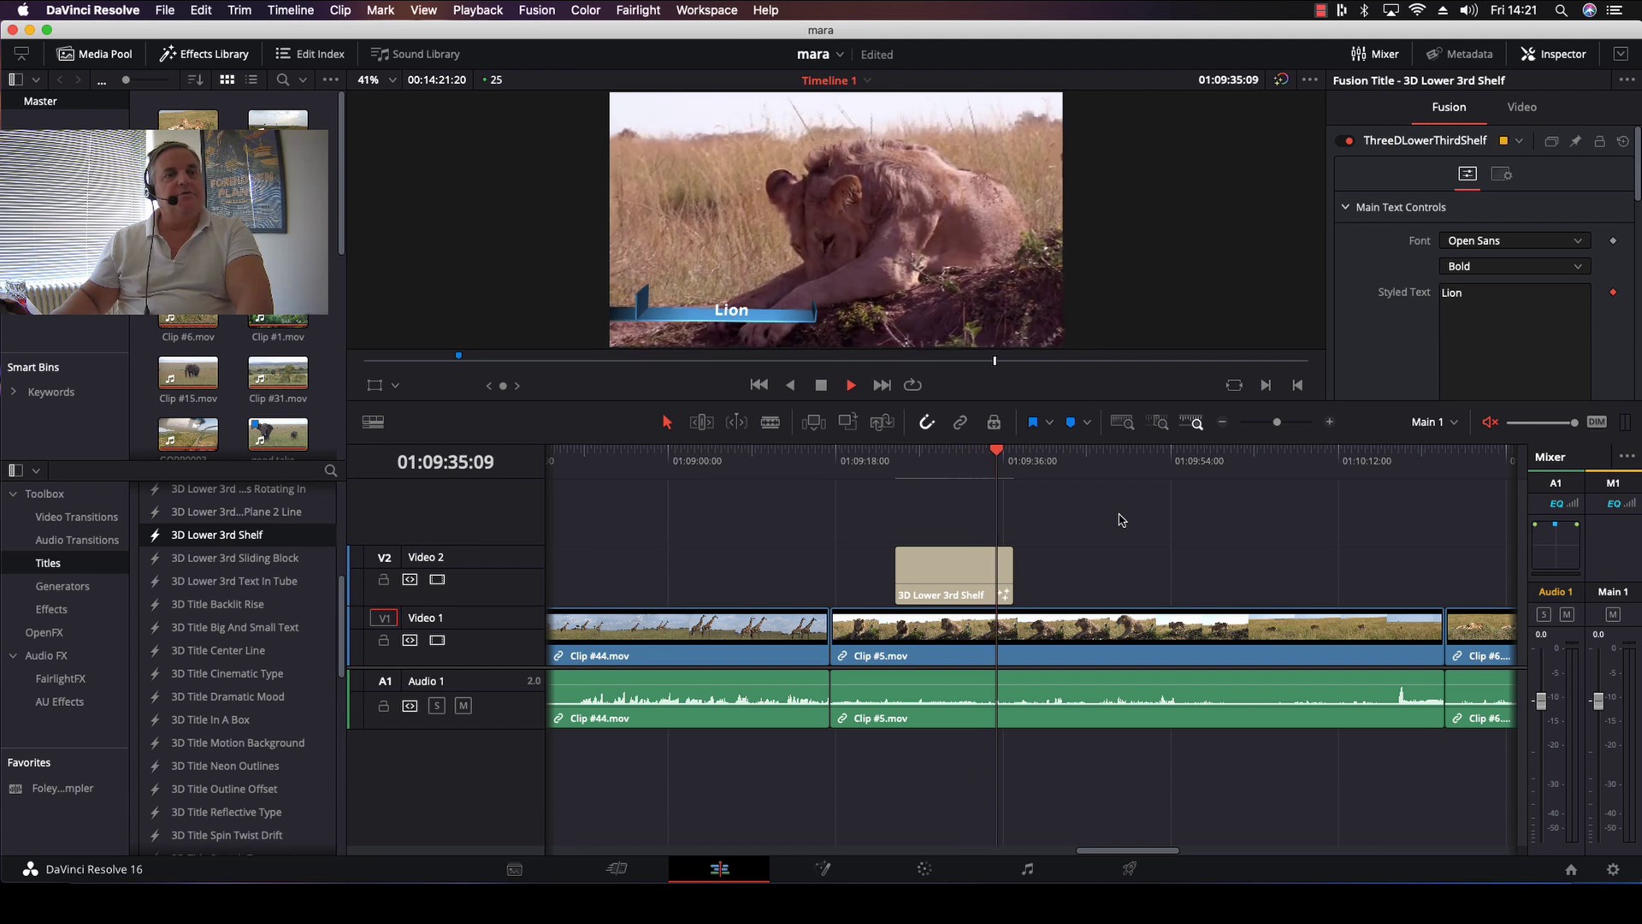
Step: Play the Lion lower third over the lion footage several times, then switch to Fusion
key(space)
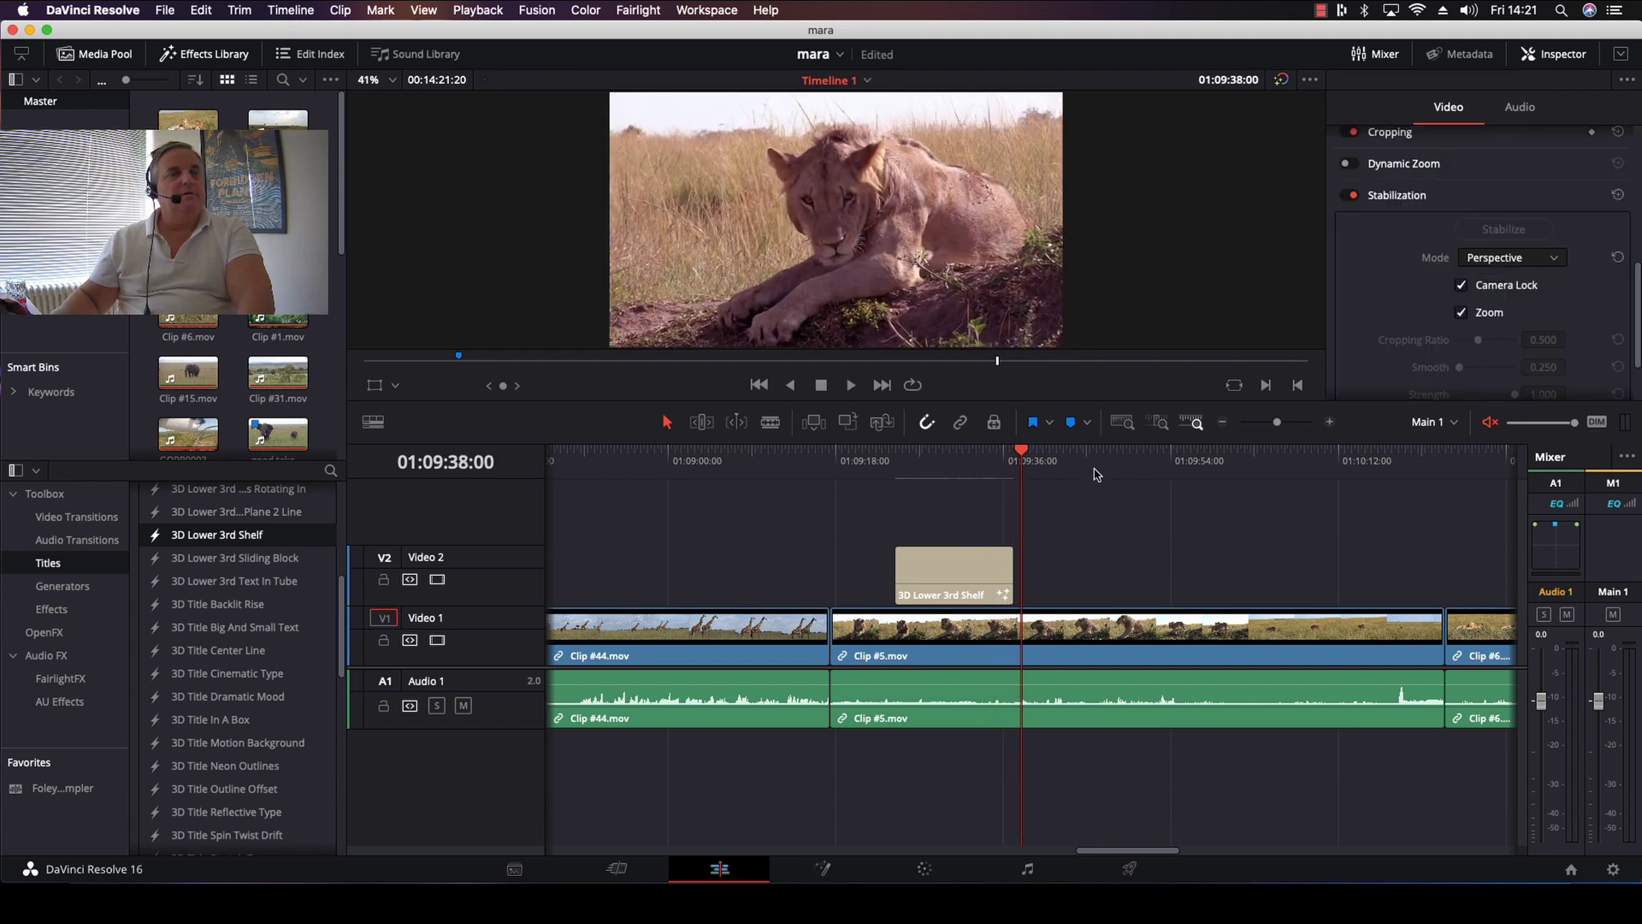
click(937, 454)
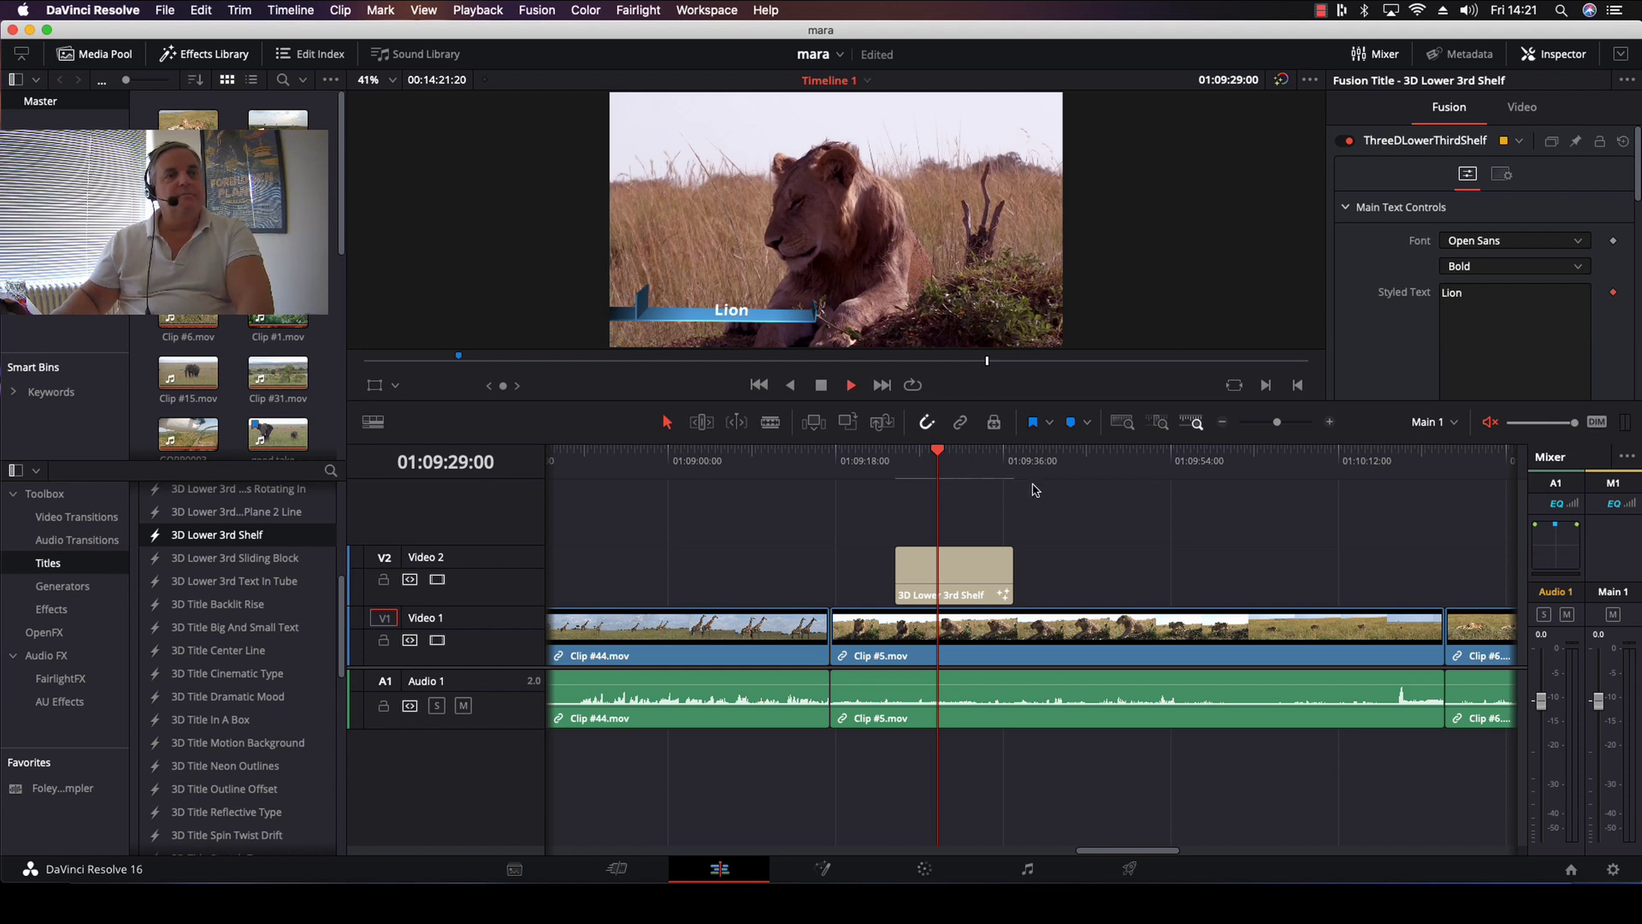
key(space)
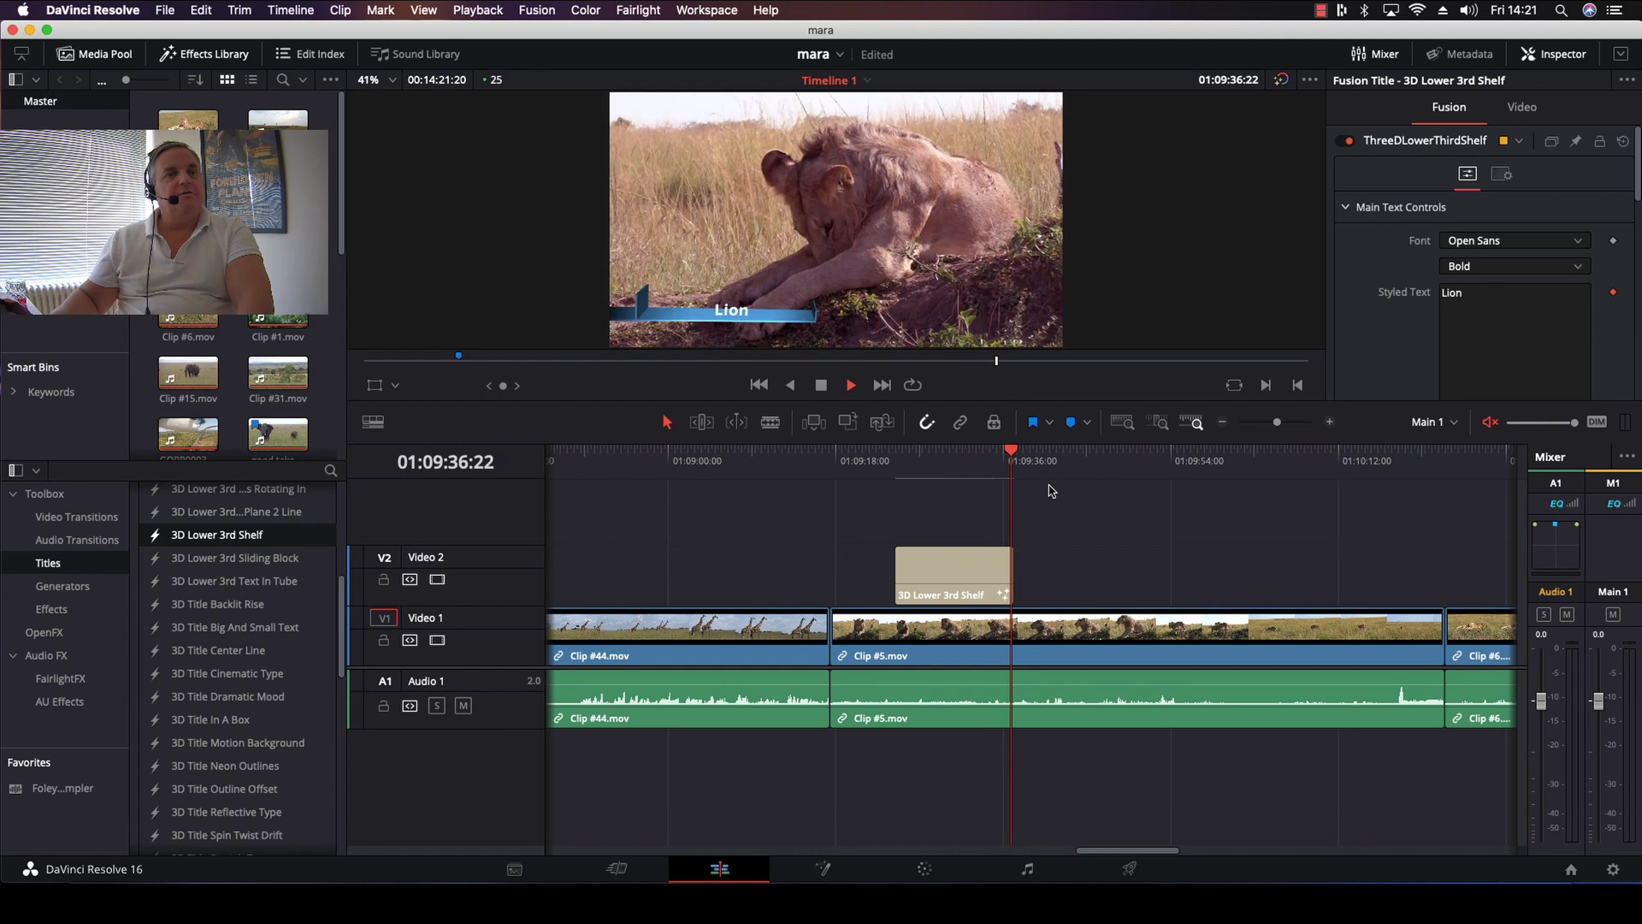
key(space)
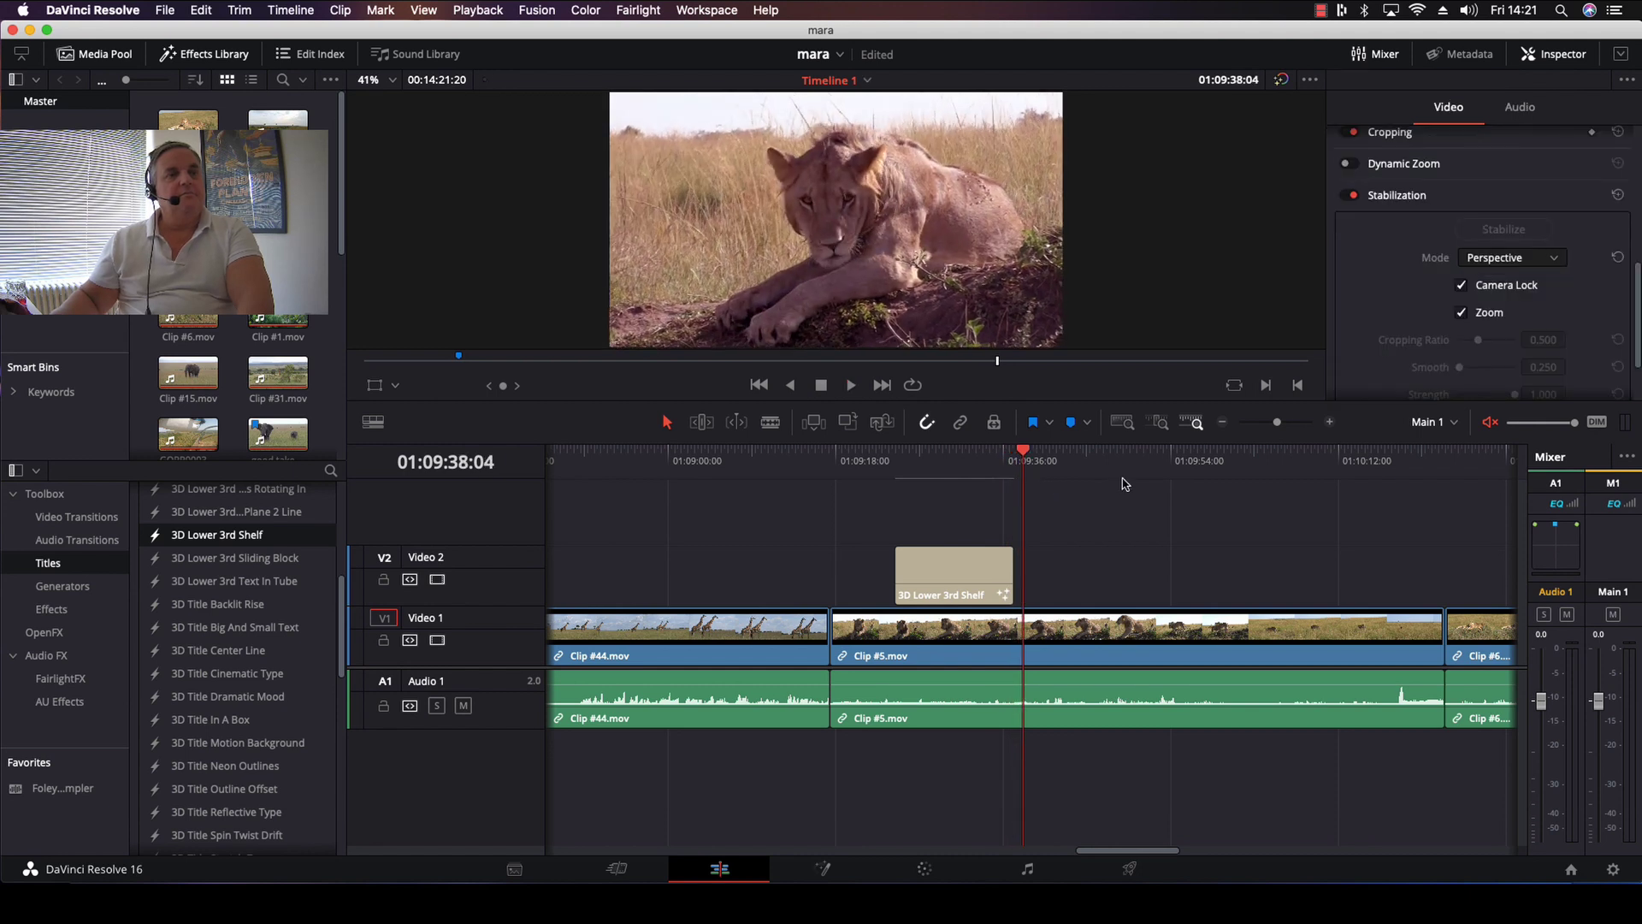
click(945, 460)
key(space)
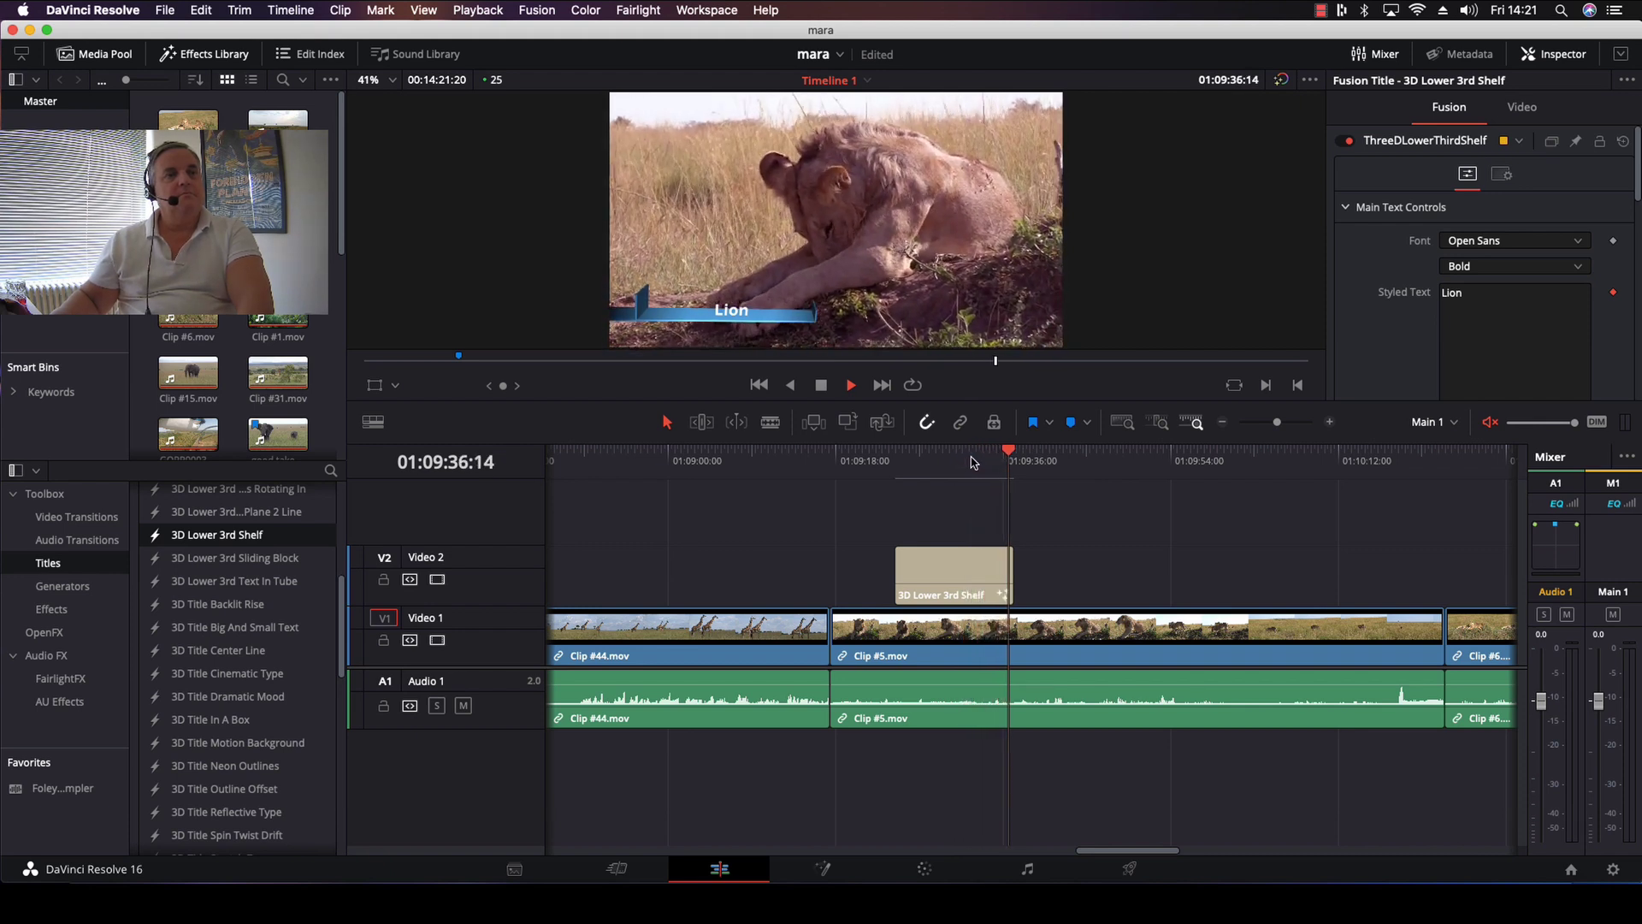
key(space)
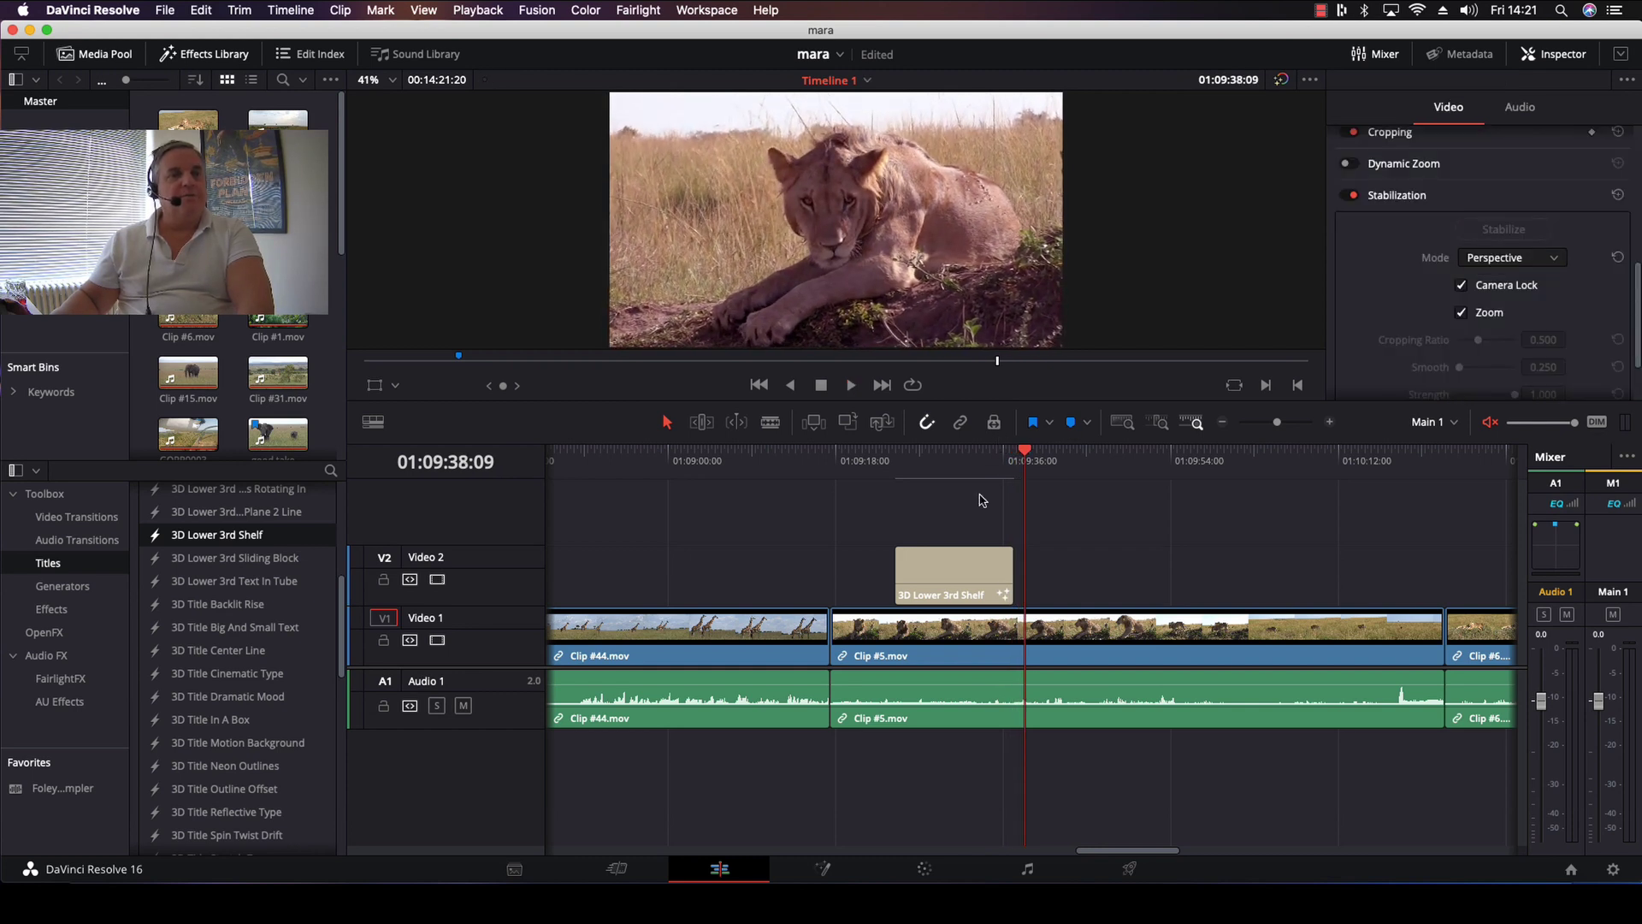
click(947, 454)
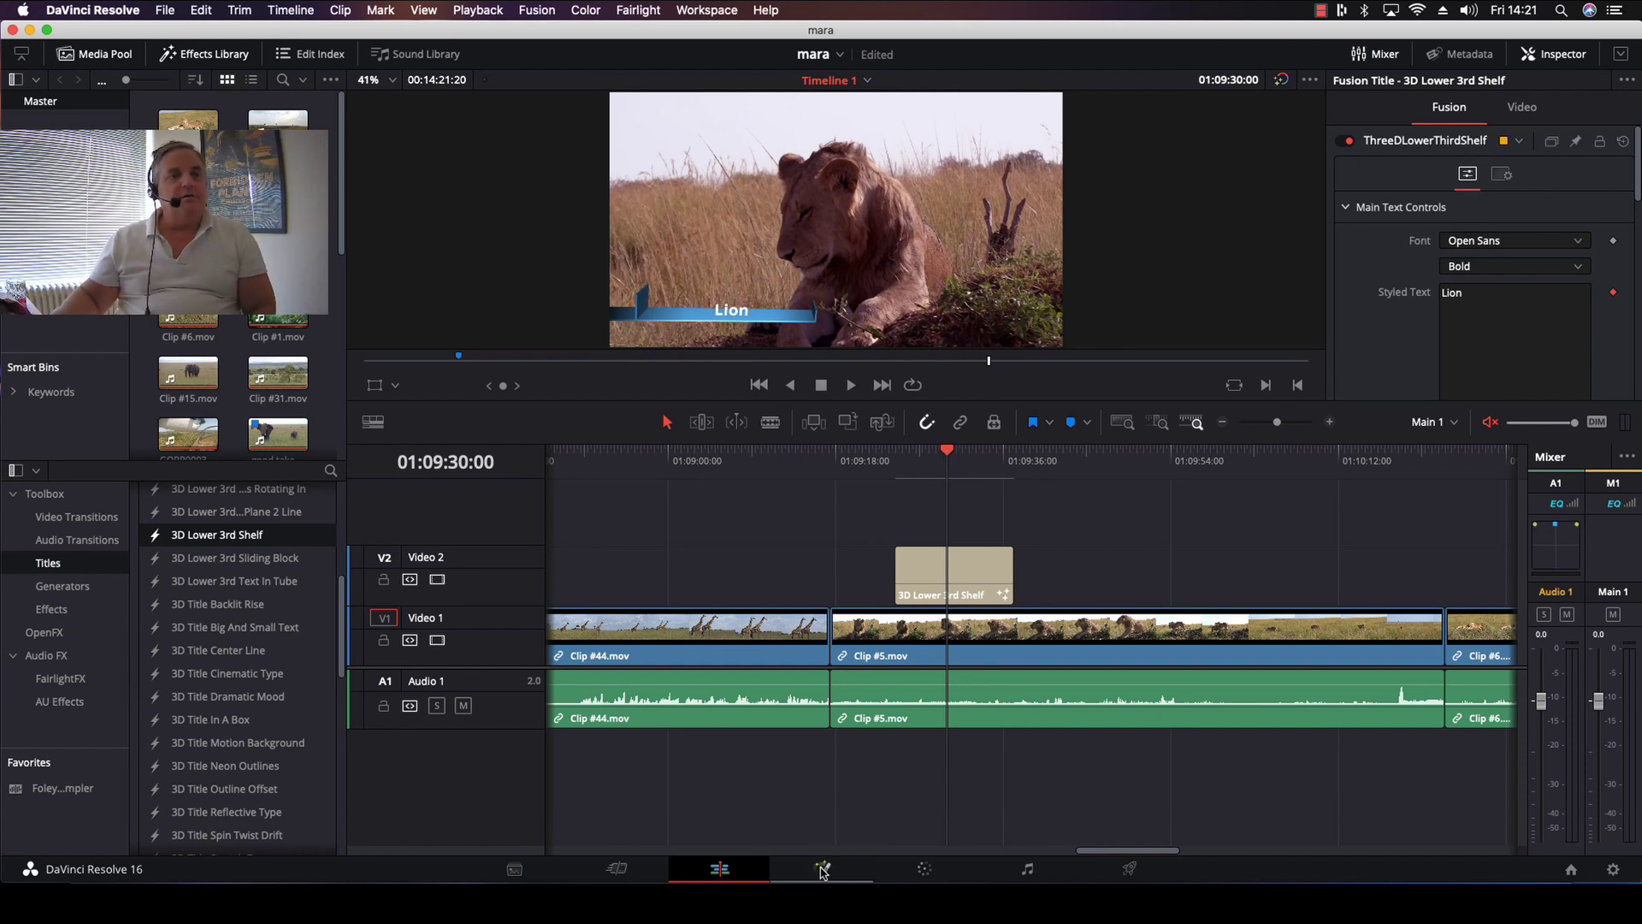
click(821, 870)
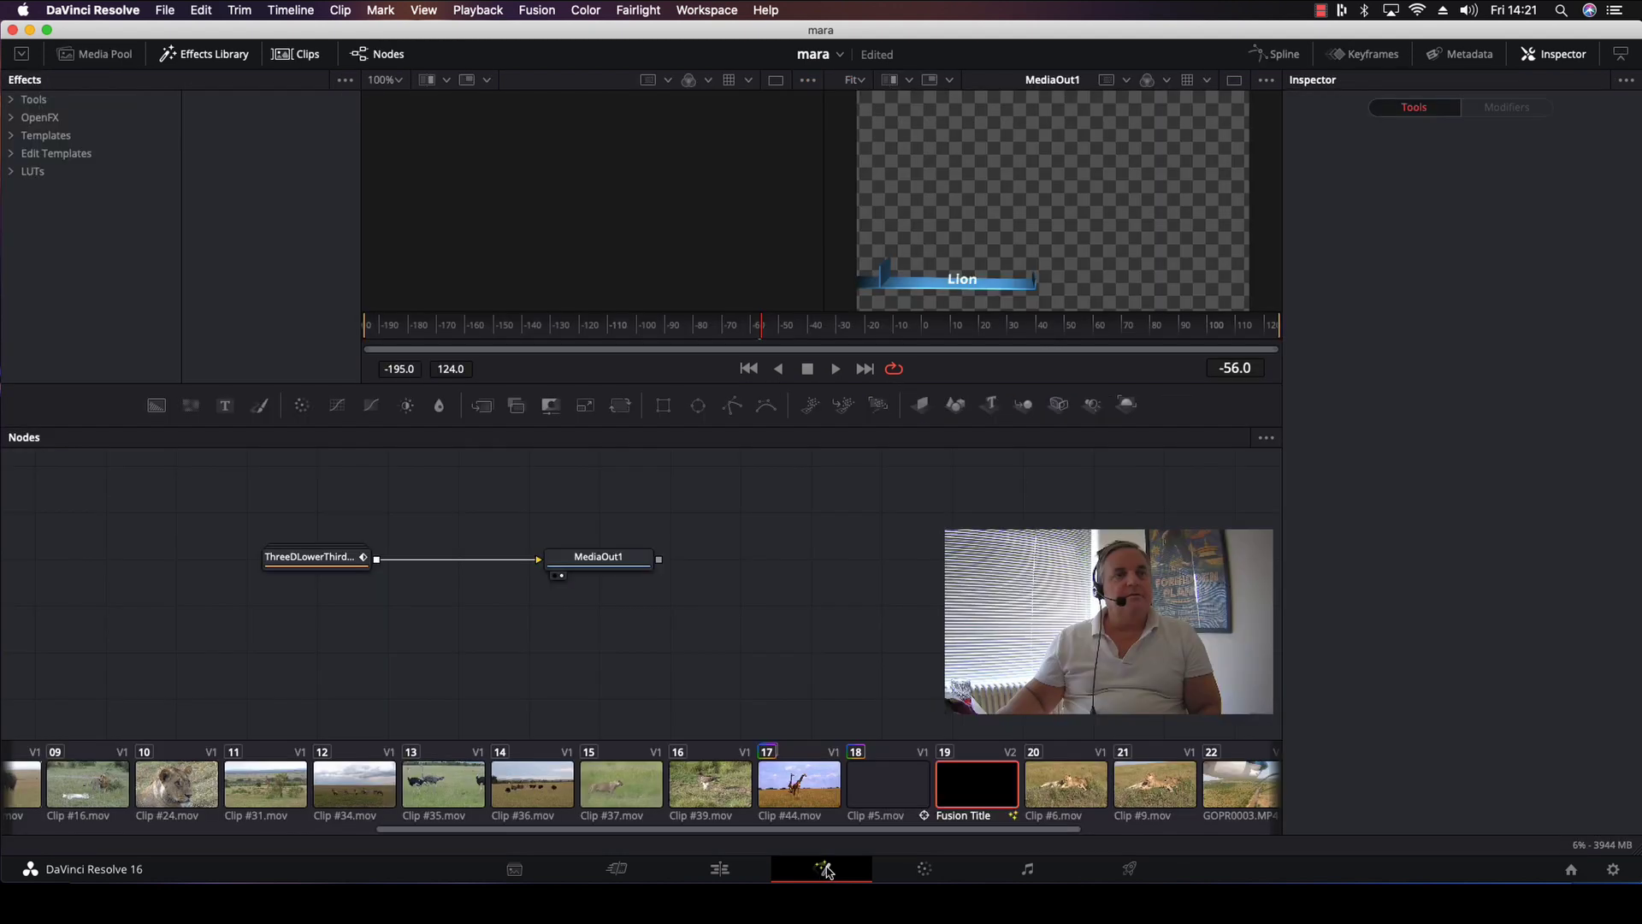
Step: Spread MediaOut1 and the ThreeDLowerThird node apart and choose Expand Group on it
drag(596, 567, 850, 566)
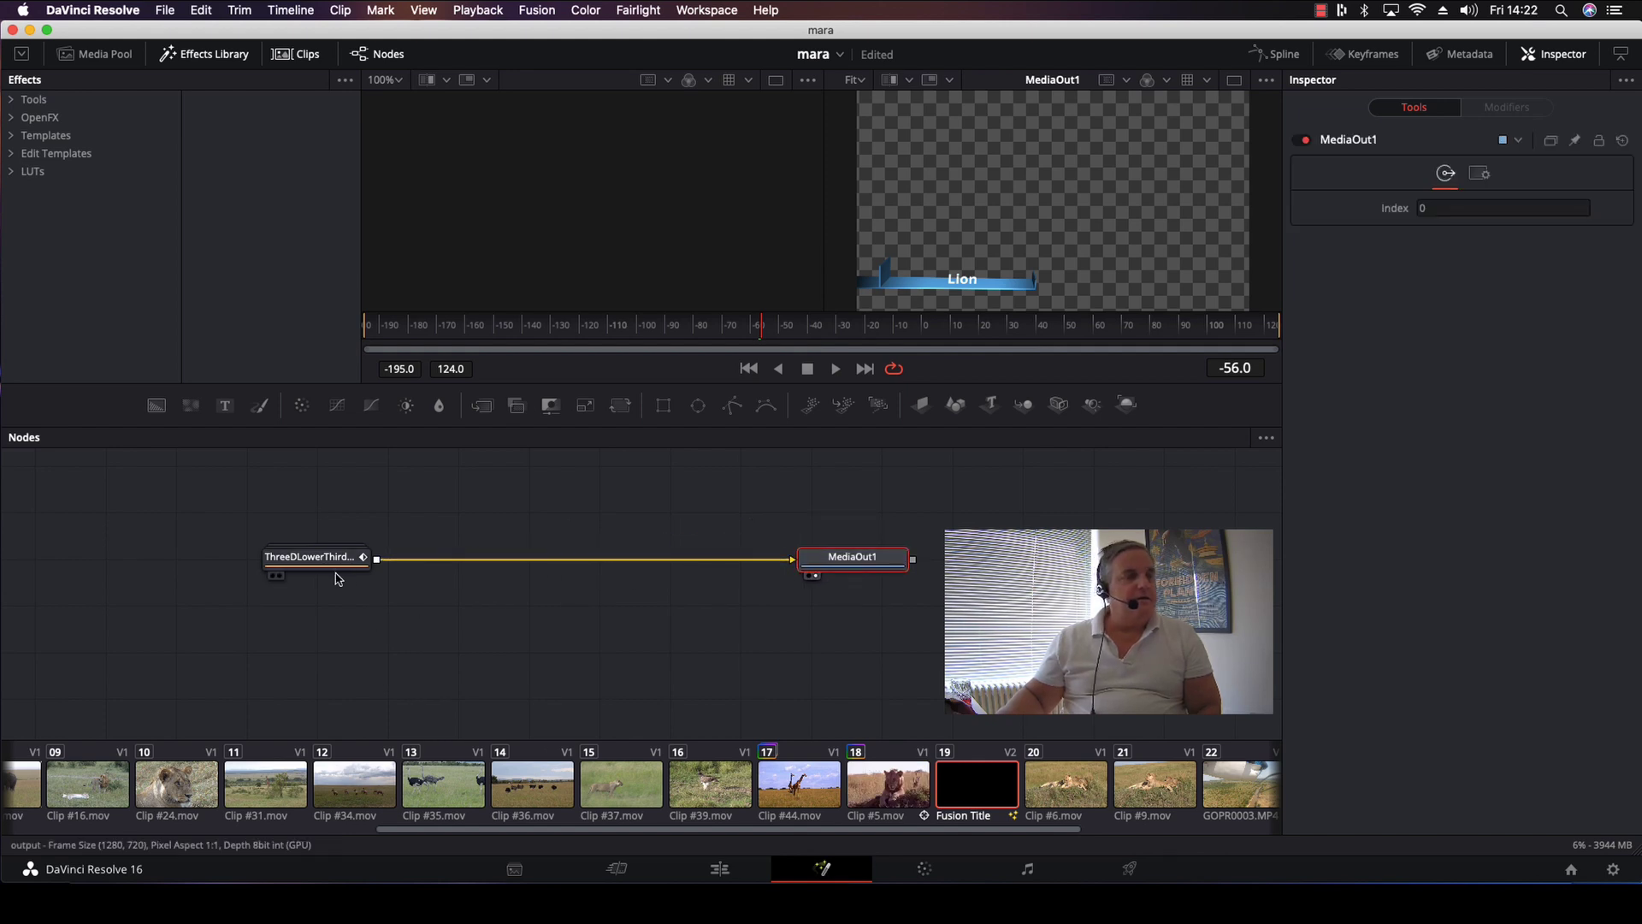
drag(330, 566, 294, 576)
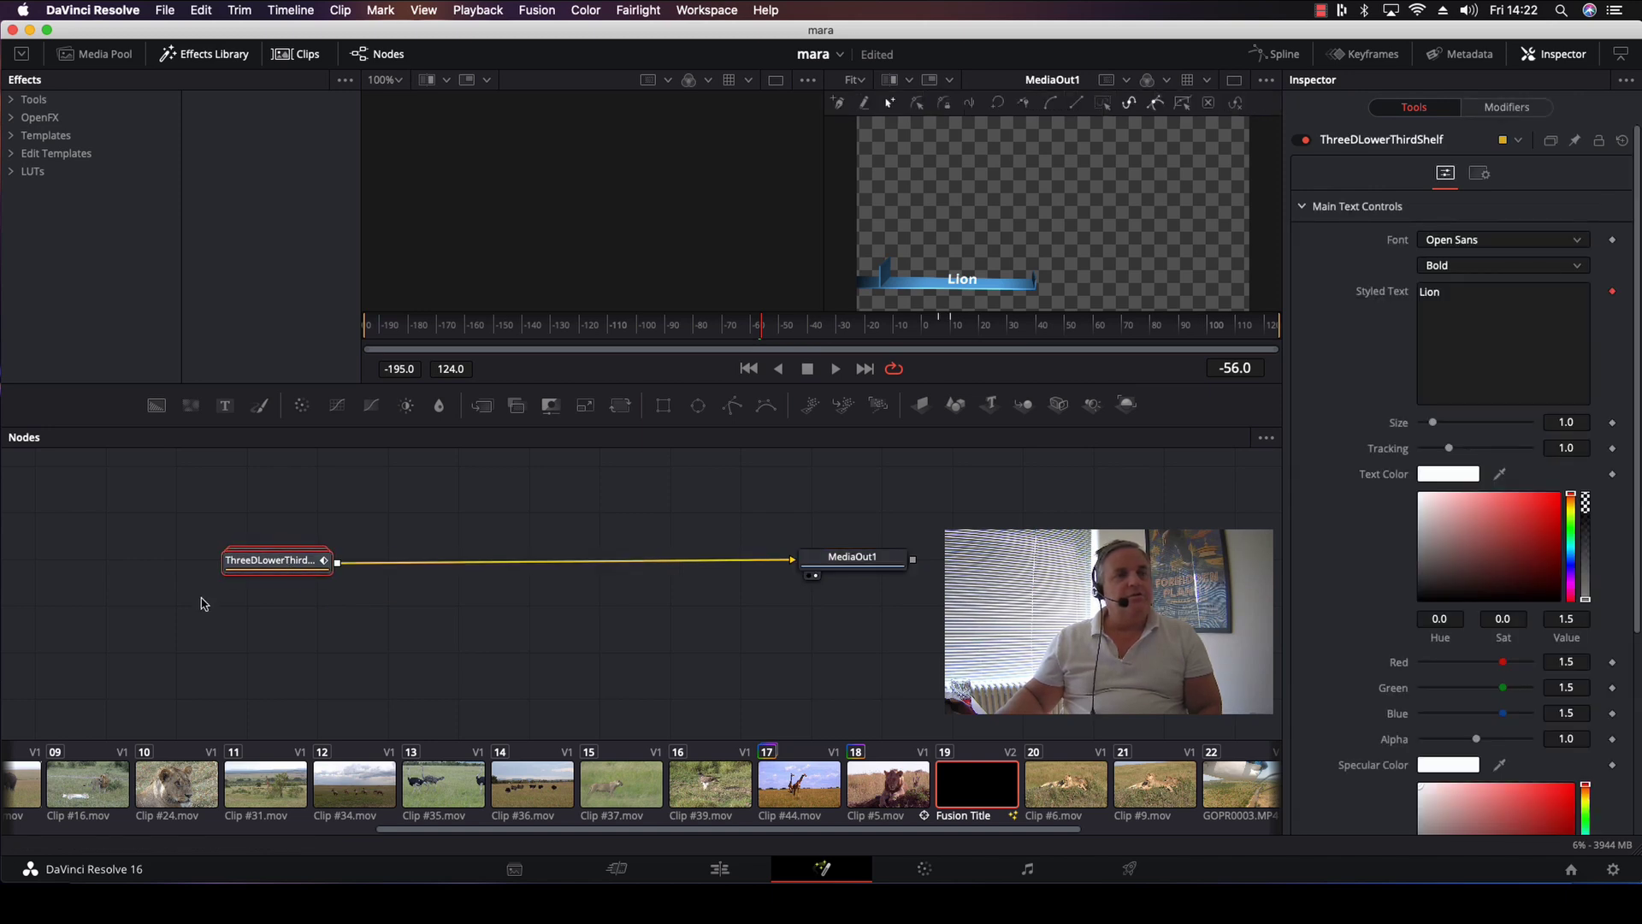
right_click(278, 558)
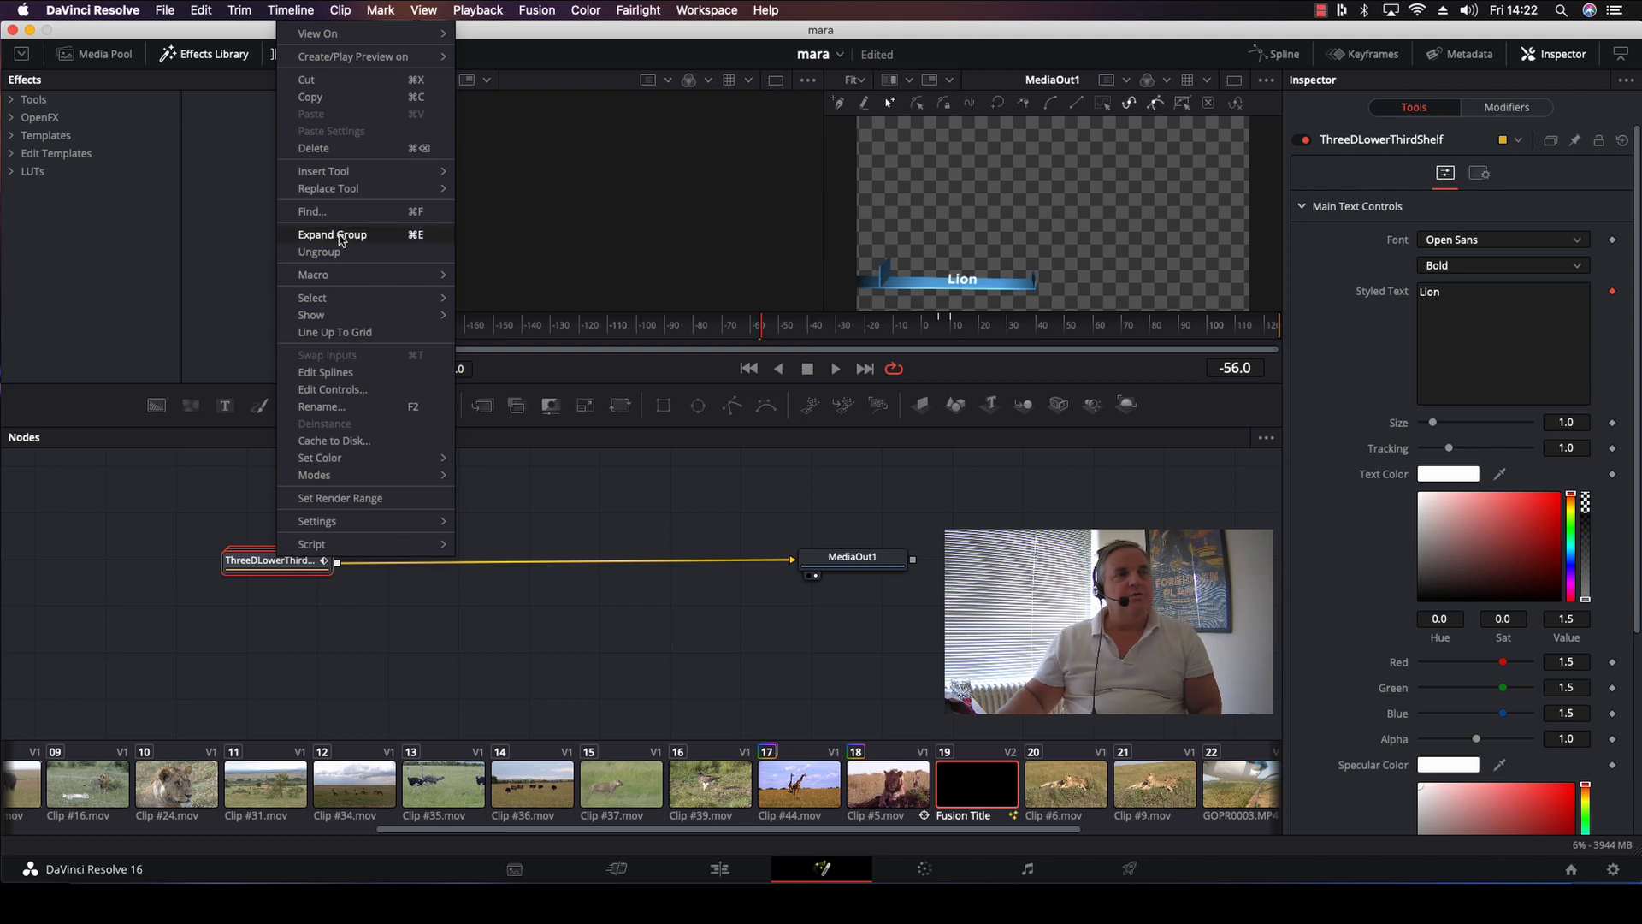
click(407, 615)
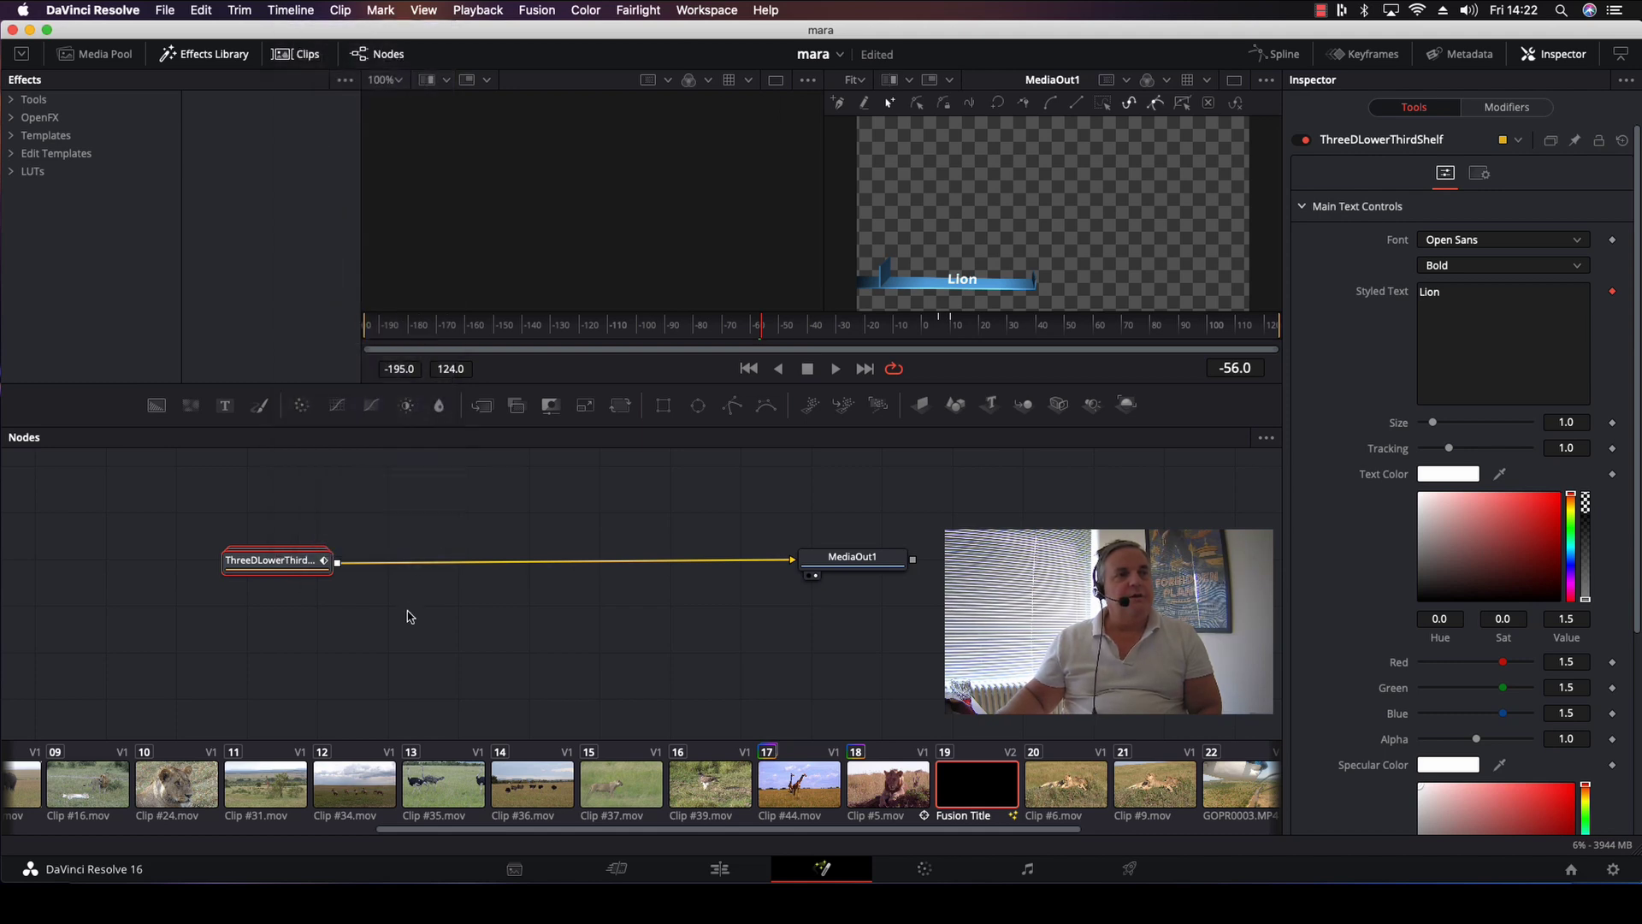
Step: Double-click the ThreeDLowerThirdShelf group to expand it and drag its frame into view
double_click(287, 565)
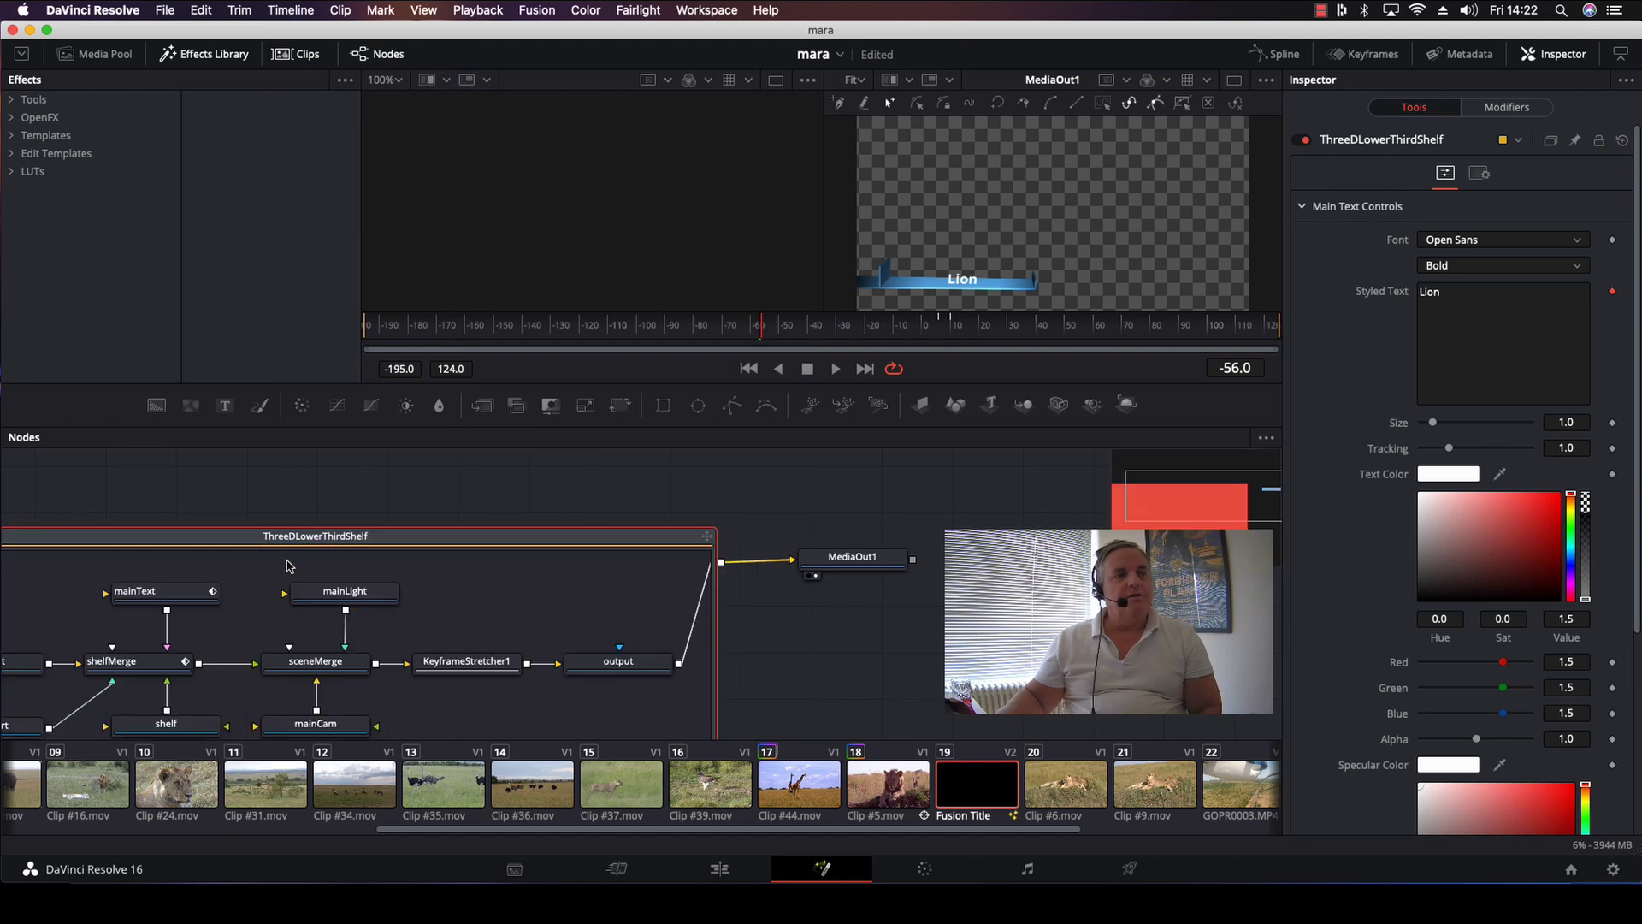
drag(369, 538, 459, 463)
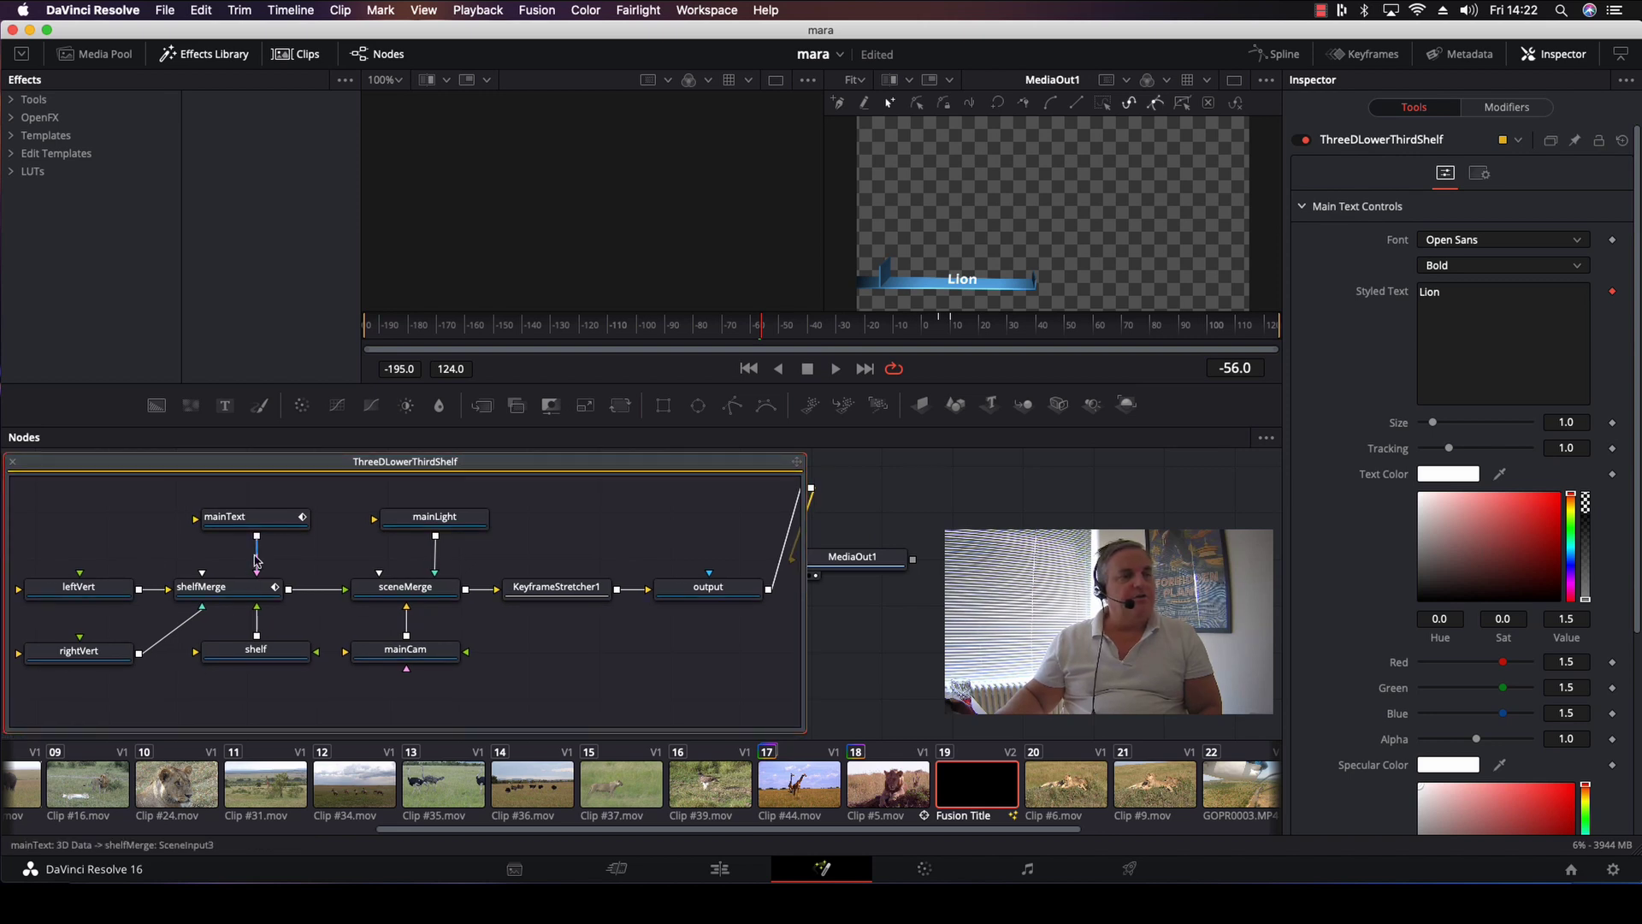